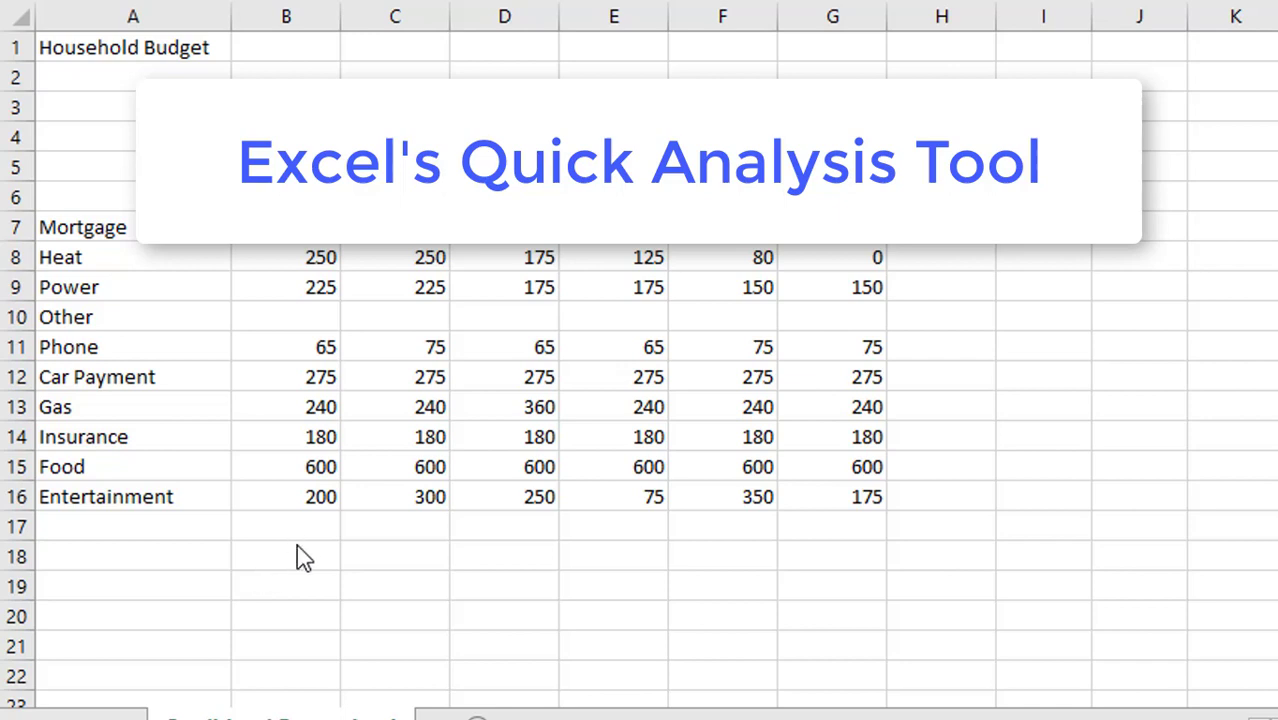
- Apply Icon Set conditional formatting to the January to June Entertainment amounts in B16:G16 using Quick Analysis
left_click(253, 492)
left_click_drag(253, 492, 831, 505)
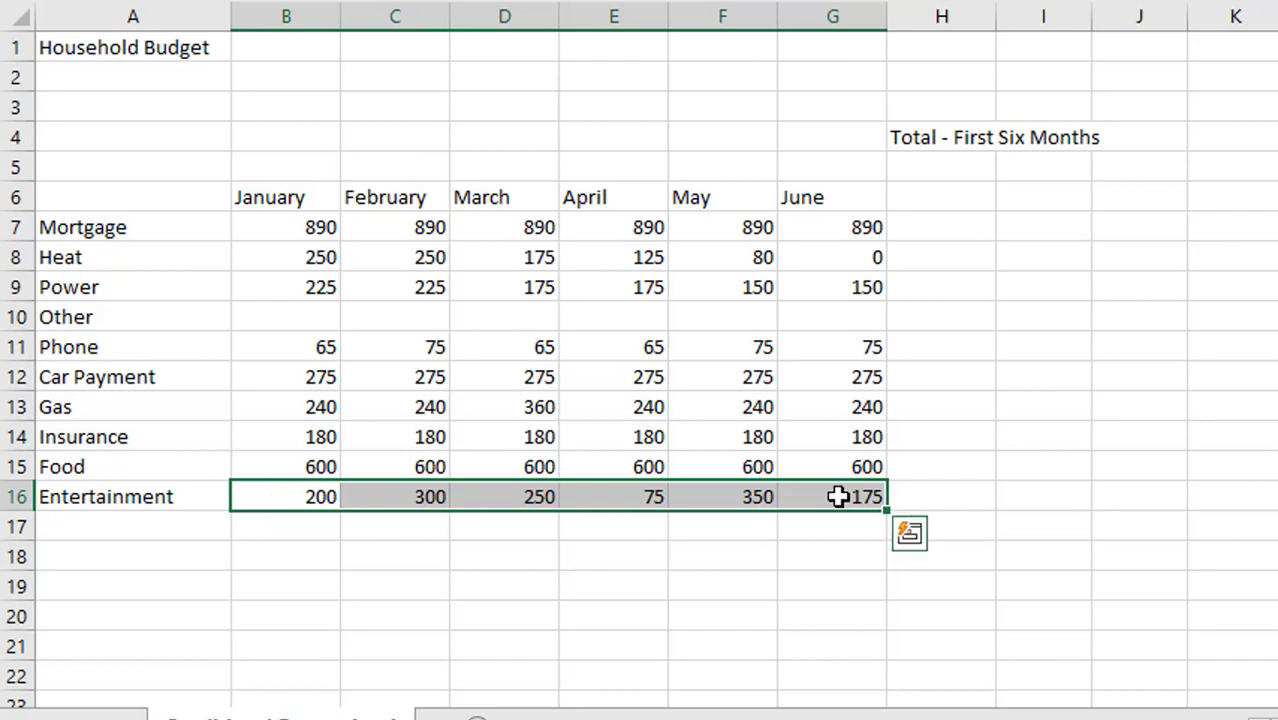
left_click(911, 541)
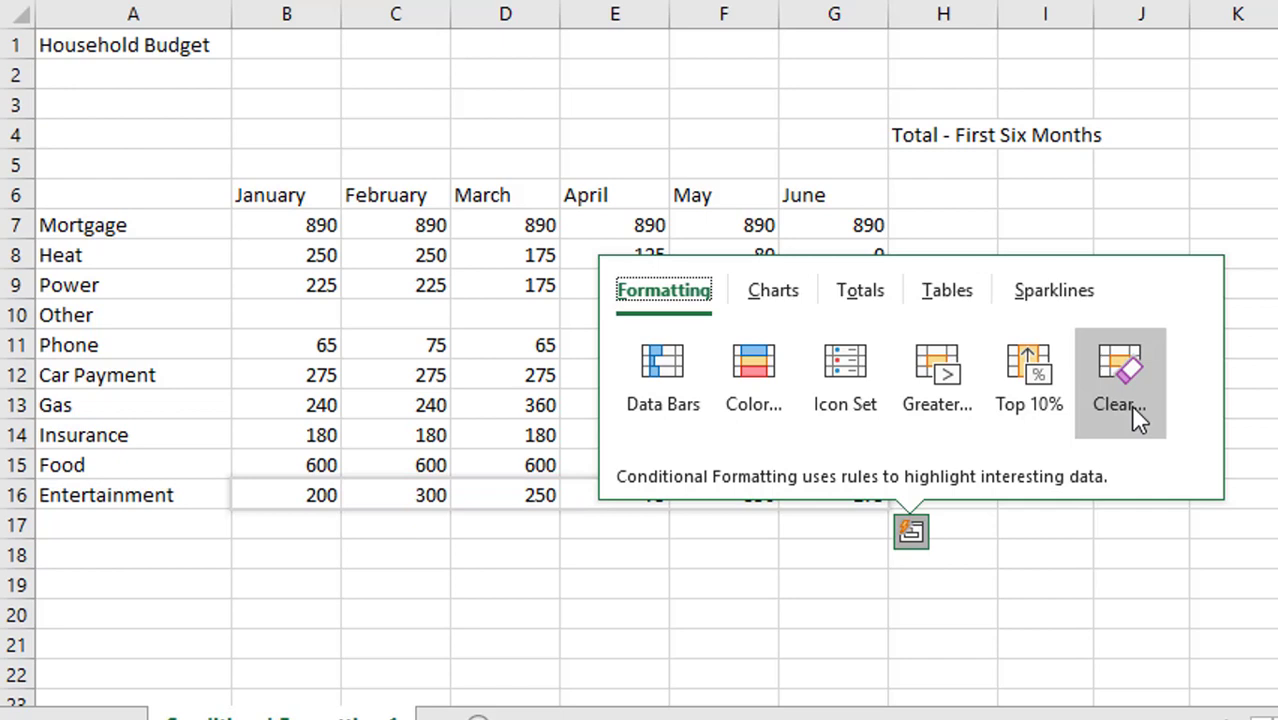
left_click(843, 380)
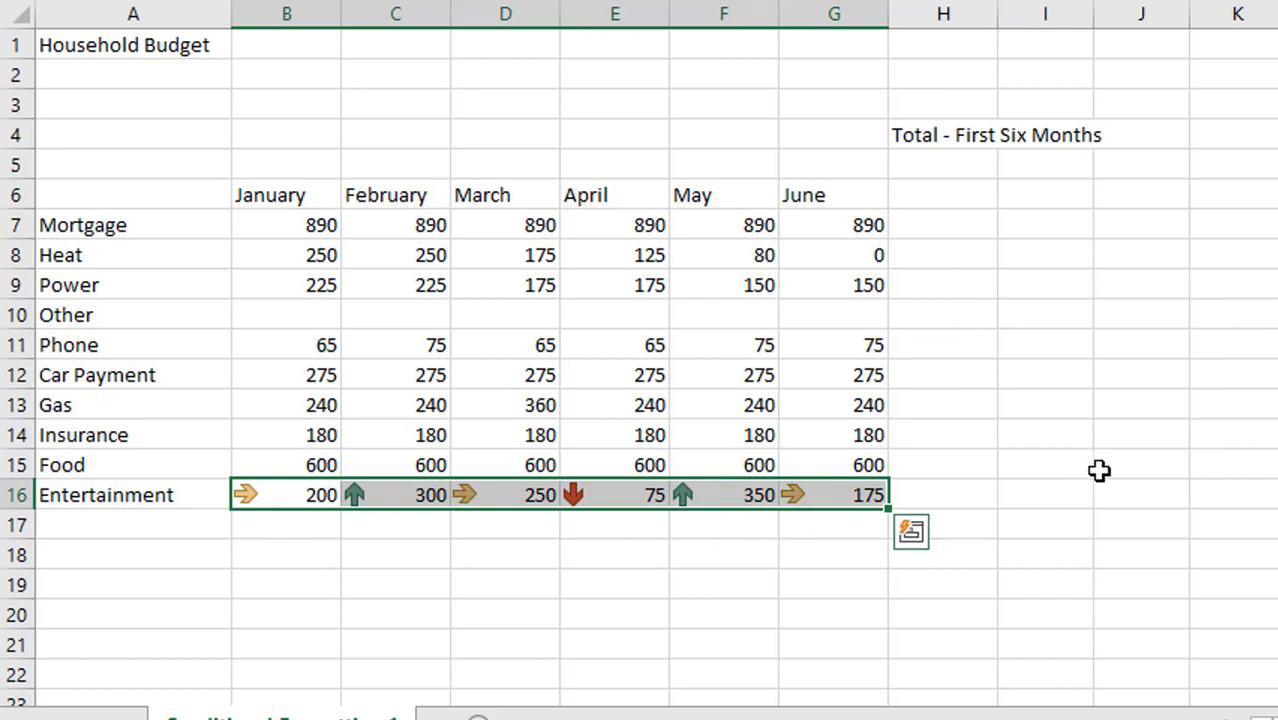
left_click(701, 547)
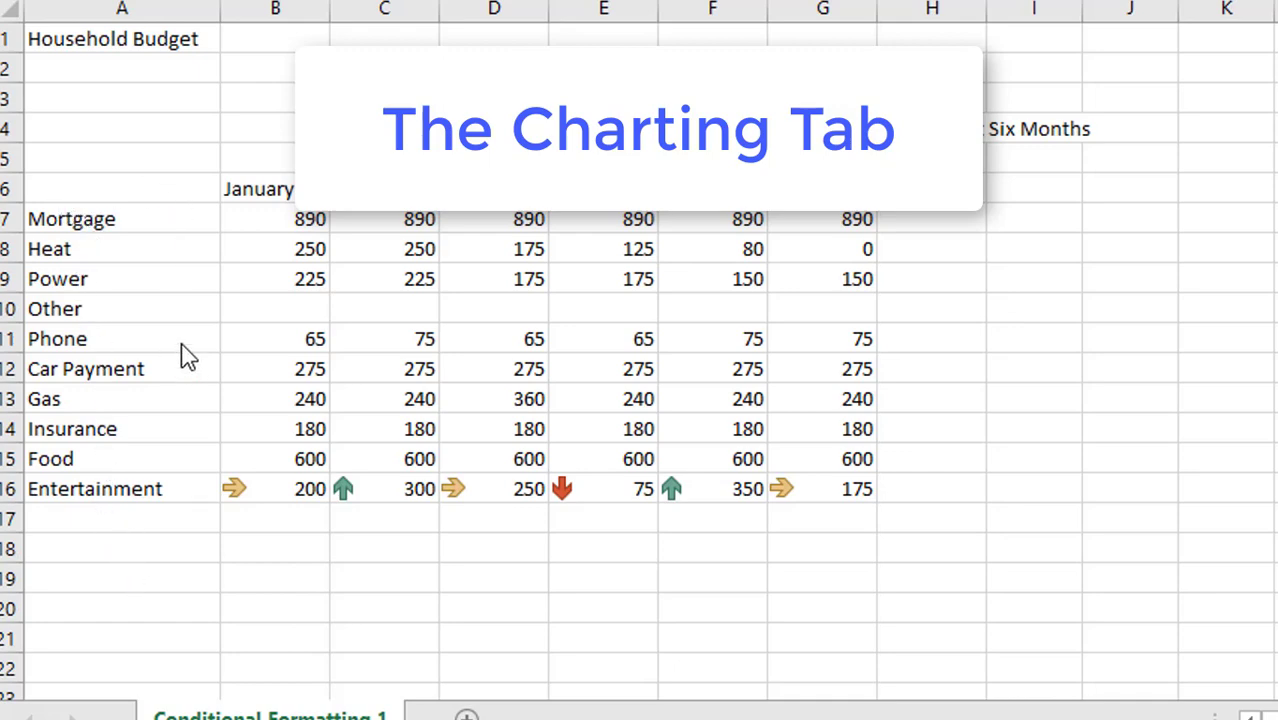
key("Down")
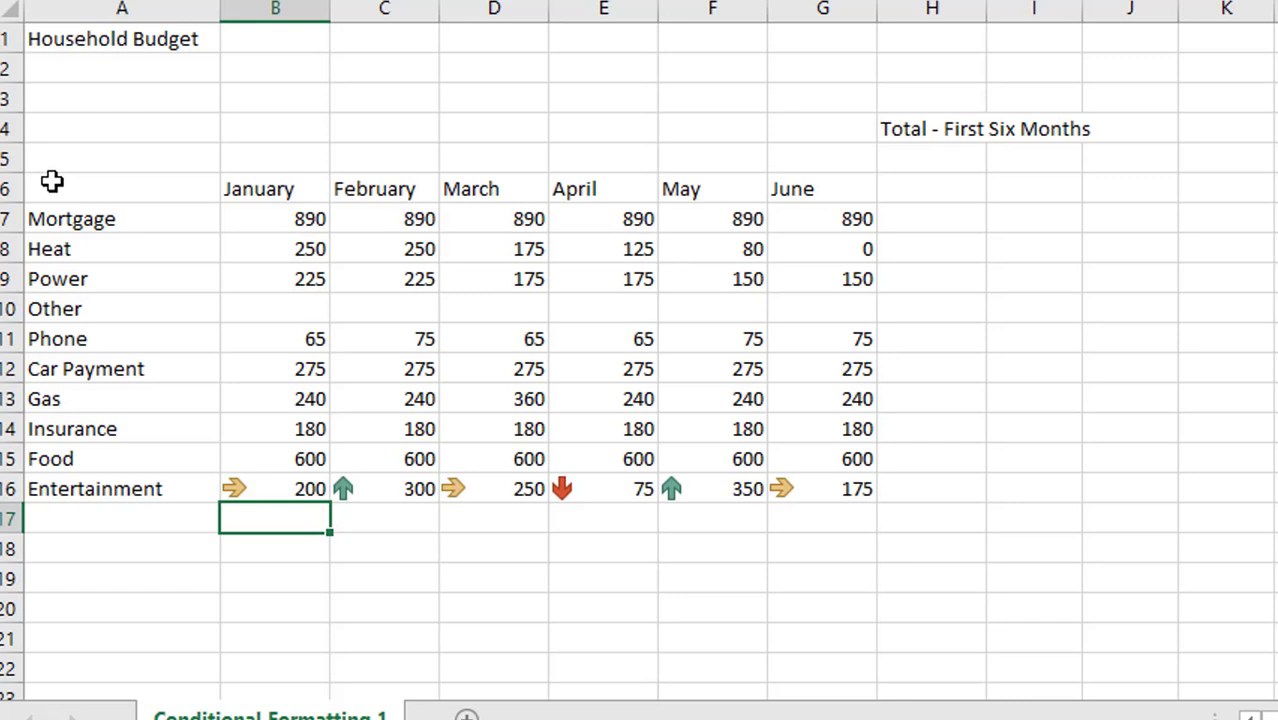
- Insert a pie chart of the January expenses by category from A6:B16 using Quick Analysis
left_click(49, 189)
mouse_move(49, 189)
left_mouse_down()
mouse_move(262, 194)
mouse_move(277, 254)
mouse_move(256, 490)
left_mouse_up()
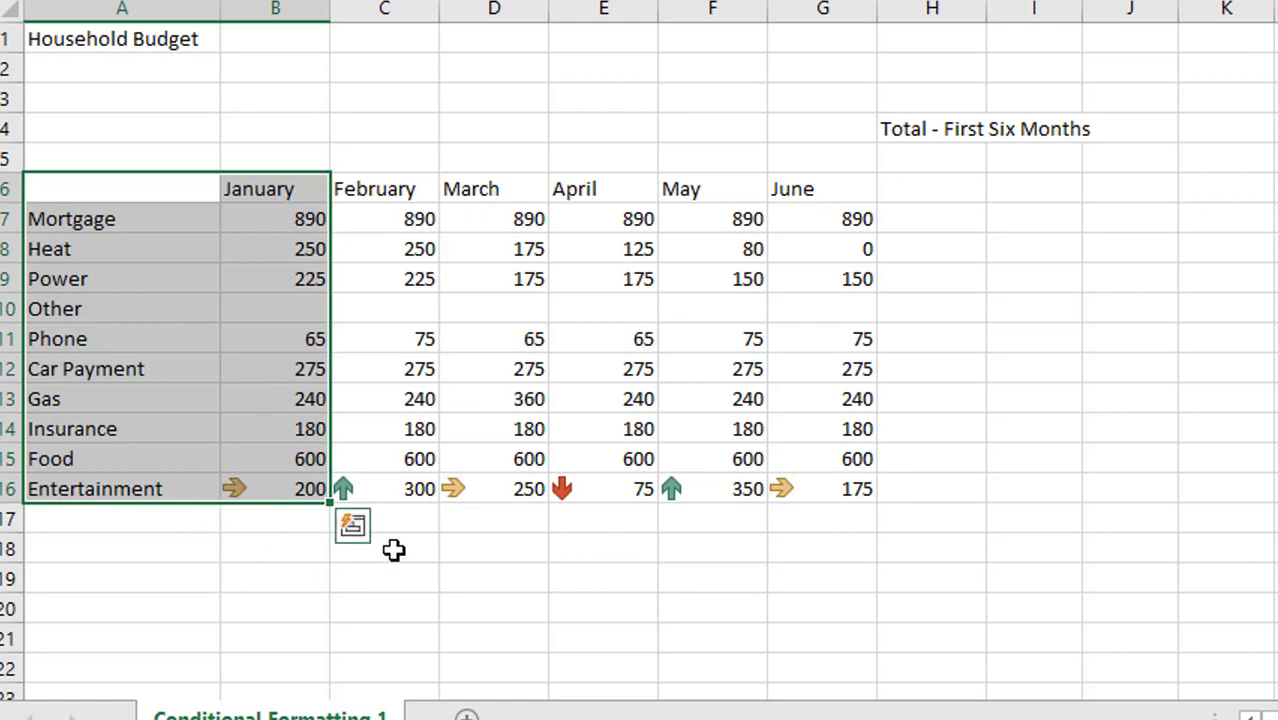
left_click(353, 527)
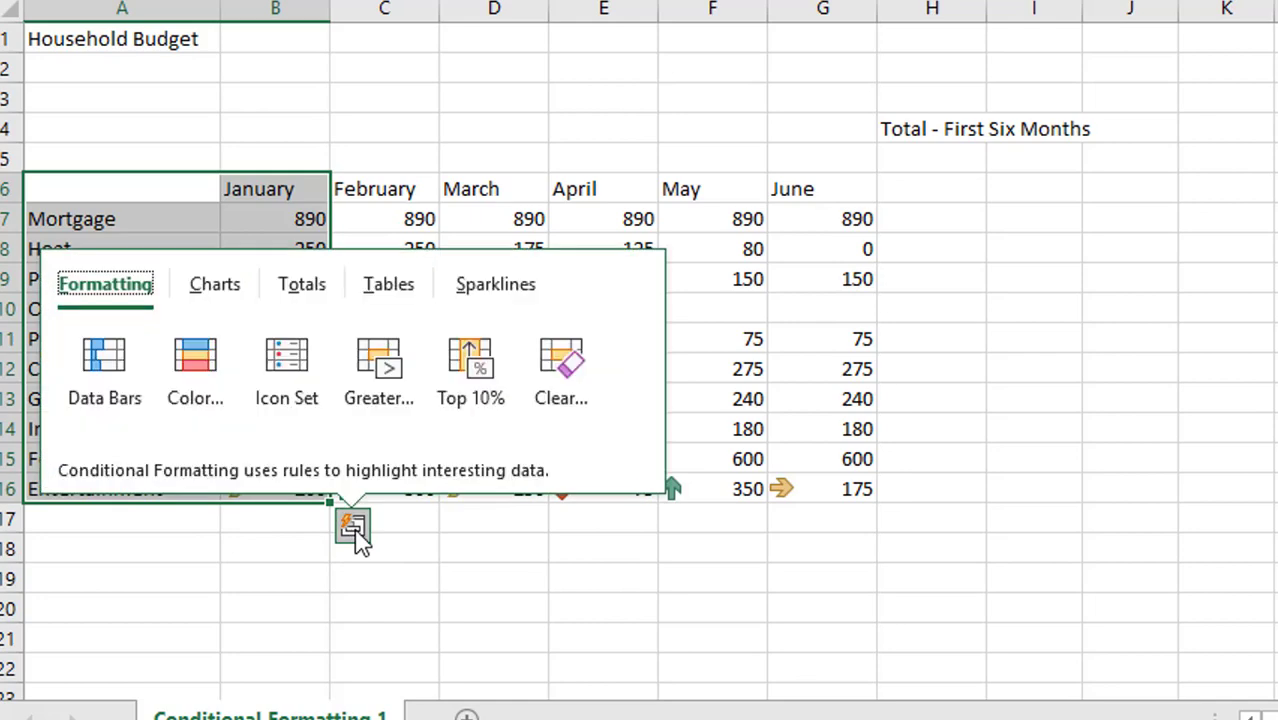
left_click(229, 288)
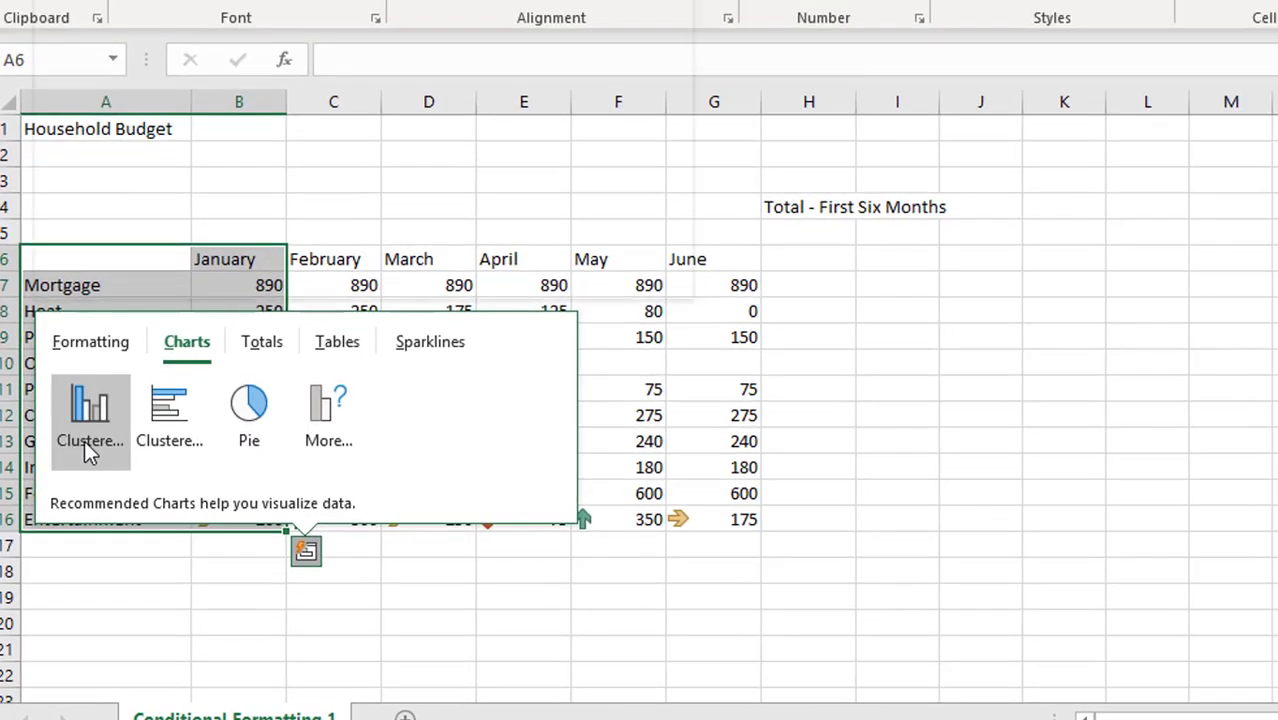
mouse_move(84, 440)
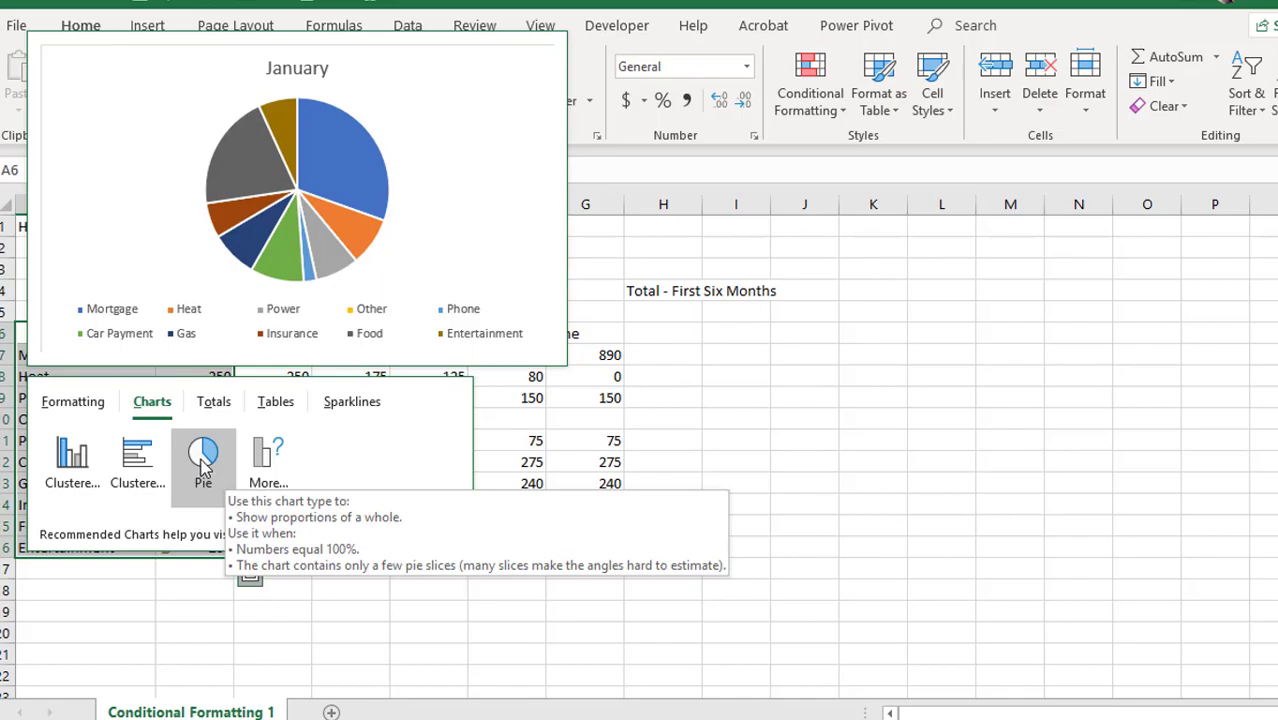
left_click(203, 460)
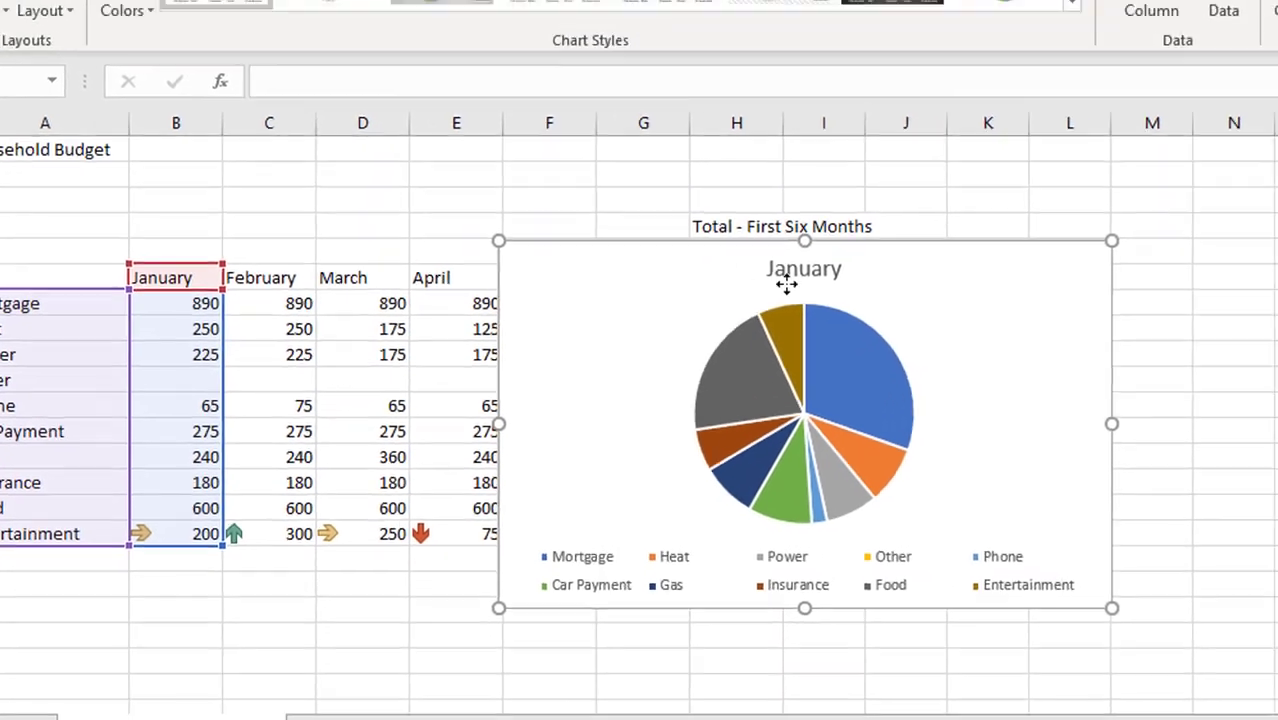
- Move the January pie chart clear of the budget figures, beyond the Total - First Six Months heading, and deselect it
left_click_drag(658, 238, 1078, 209)
left_click_drag(870, 308, 867, 304)
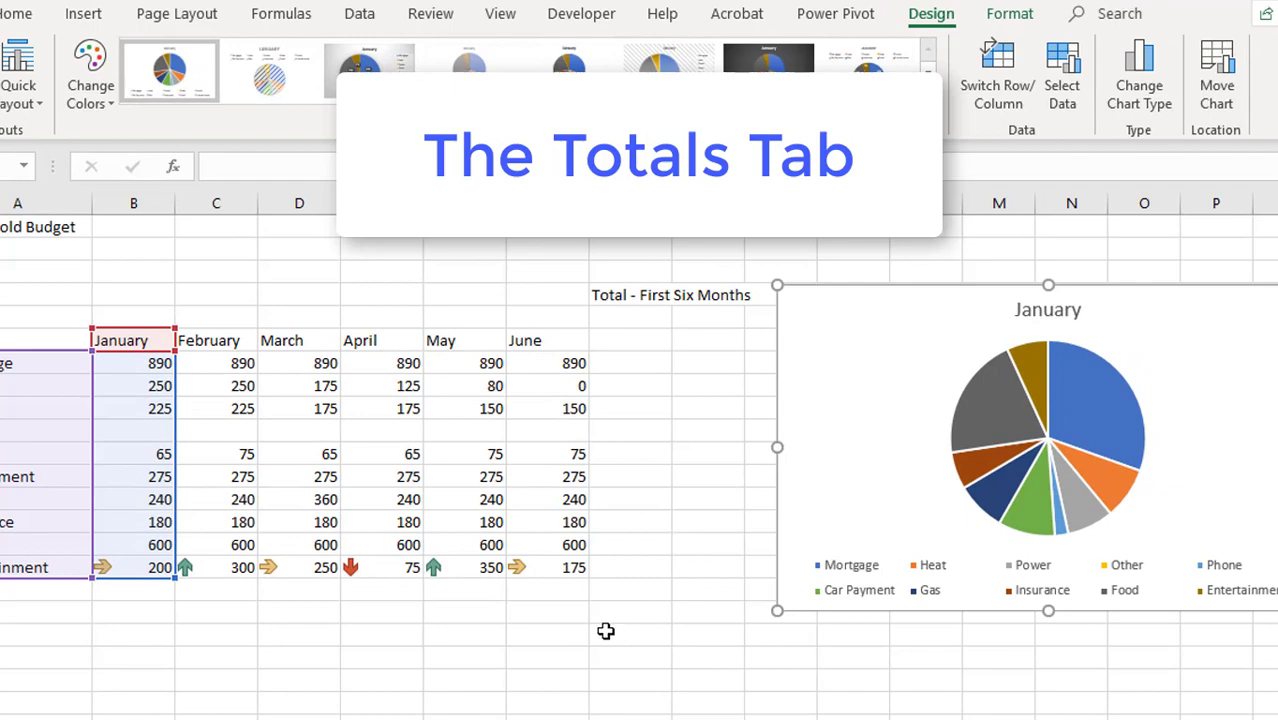
left_click(440, 655)
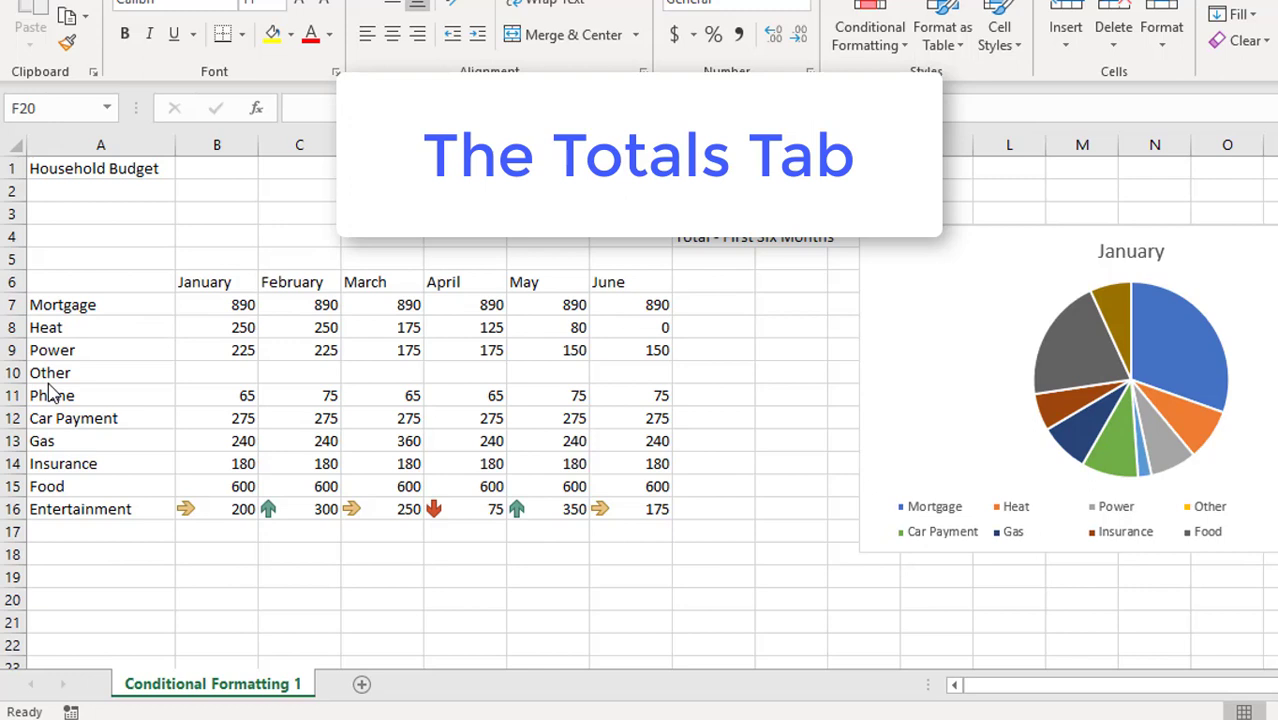
- Add a Sum row beneath the budget range A6:G16 with Quick Analysis to total each month
left_click(40, 278)
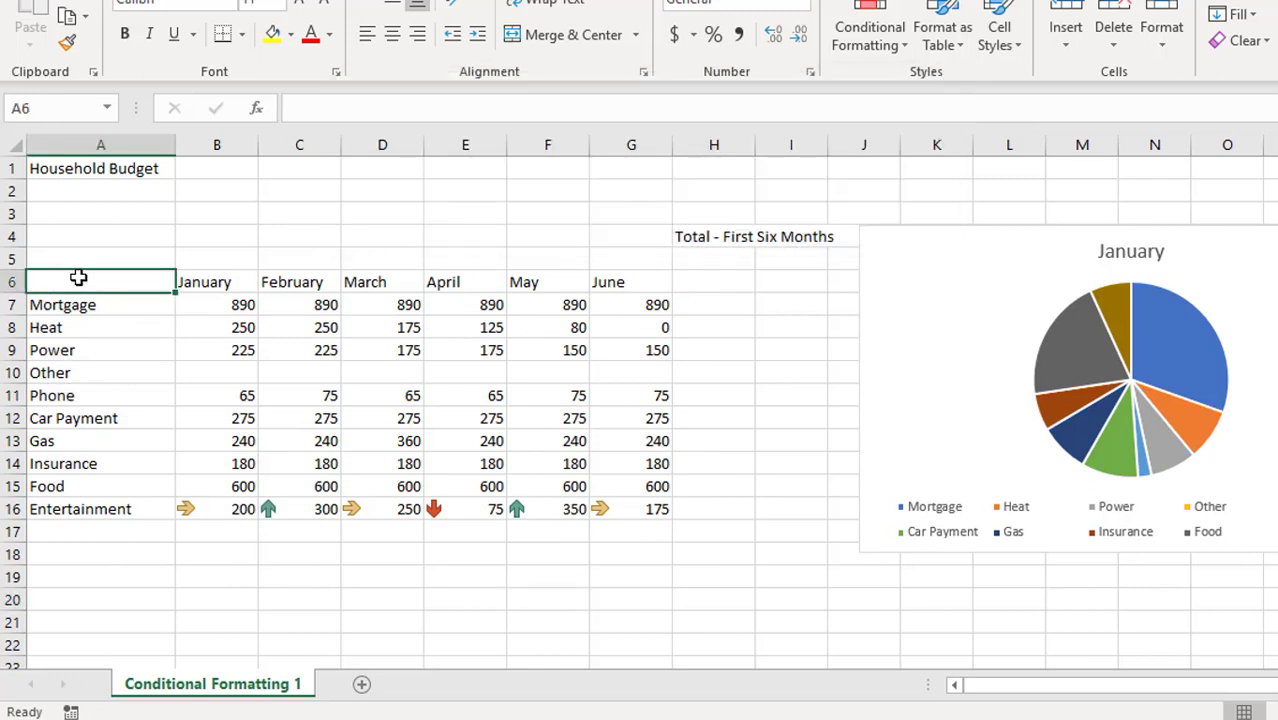
left_click_drag(106, 281, 615, 509)
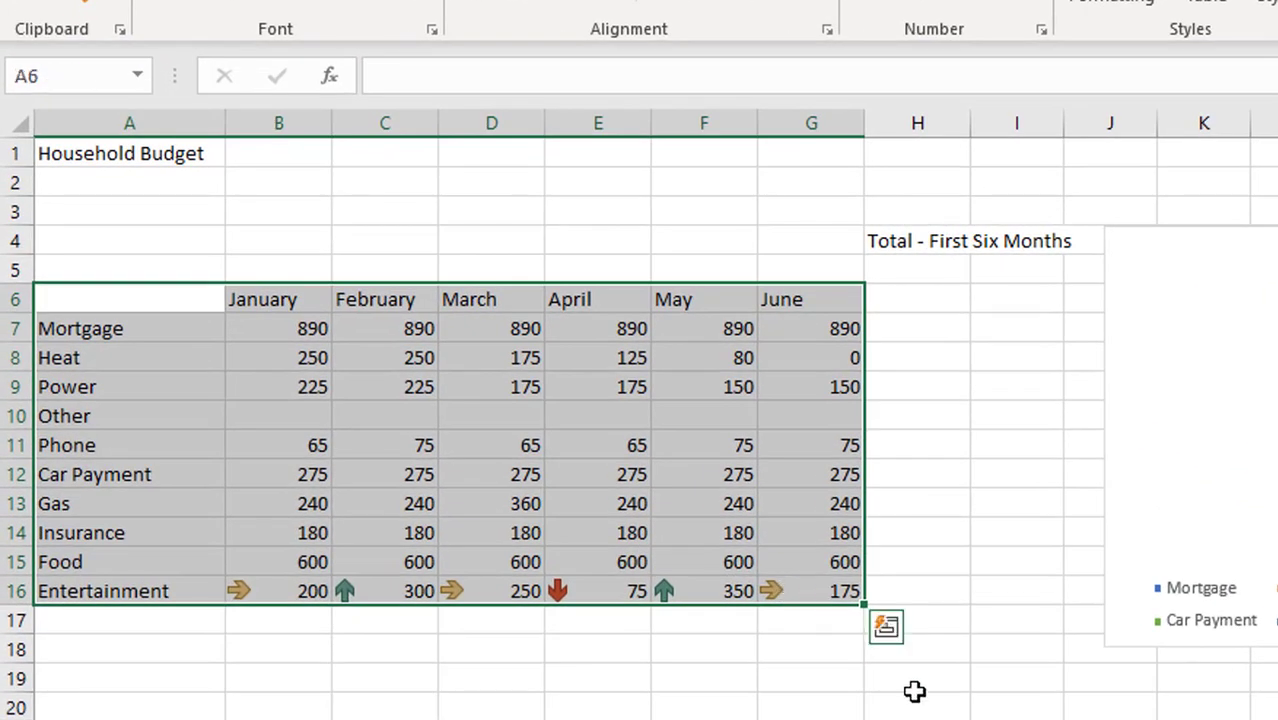
left_click(886, 627)
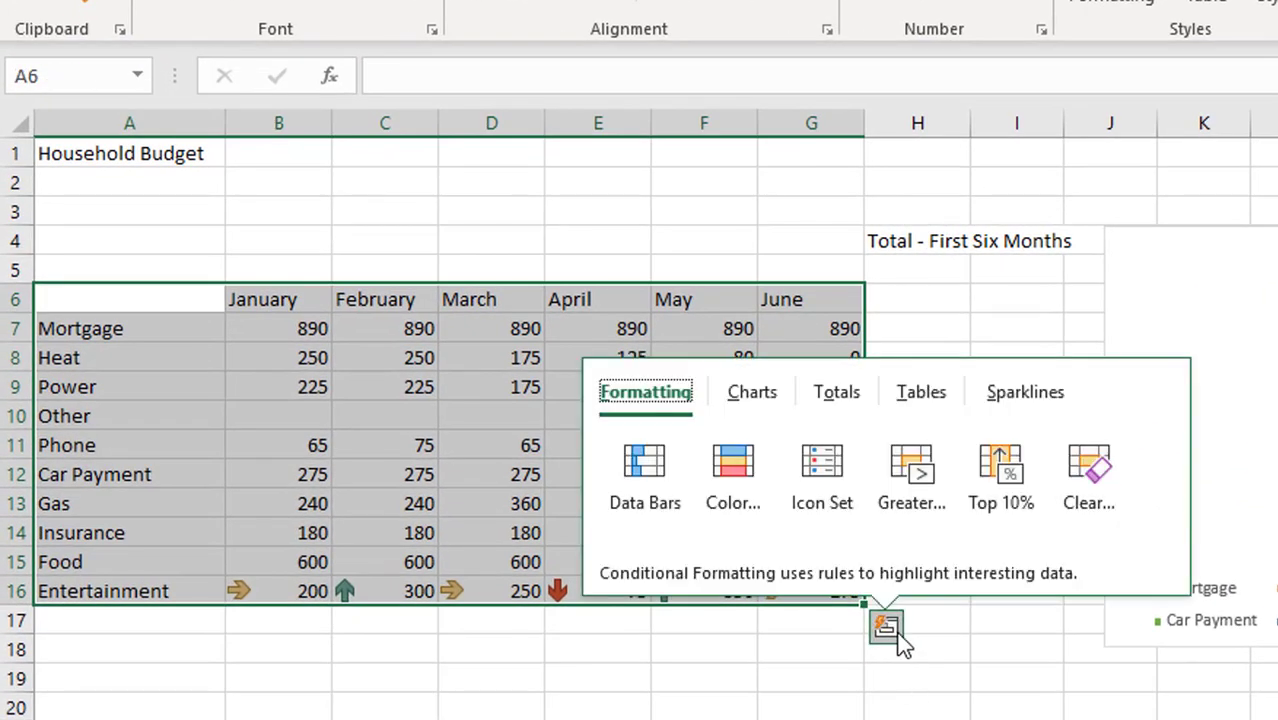
left_click(838, 394)
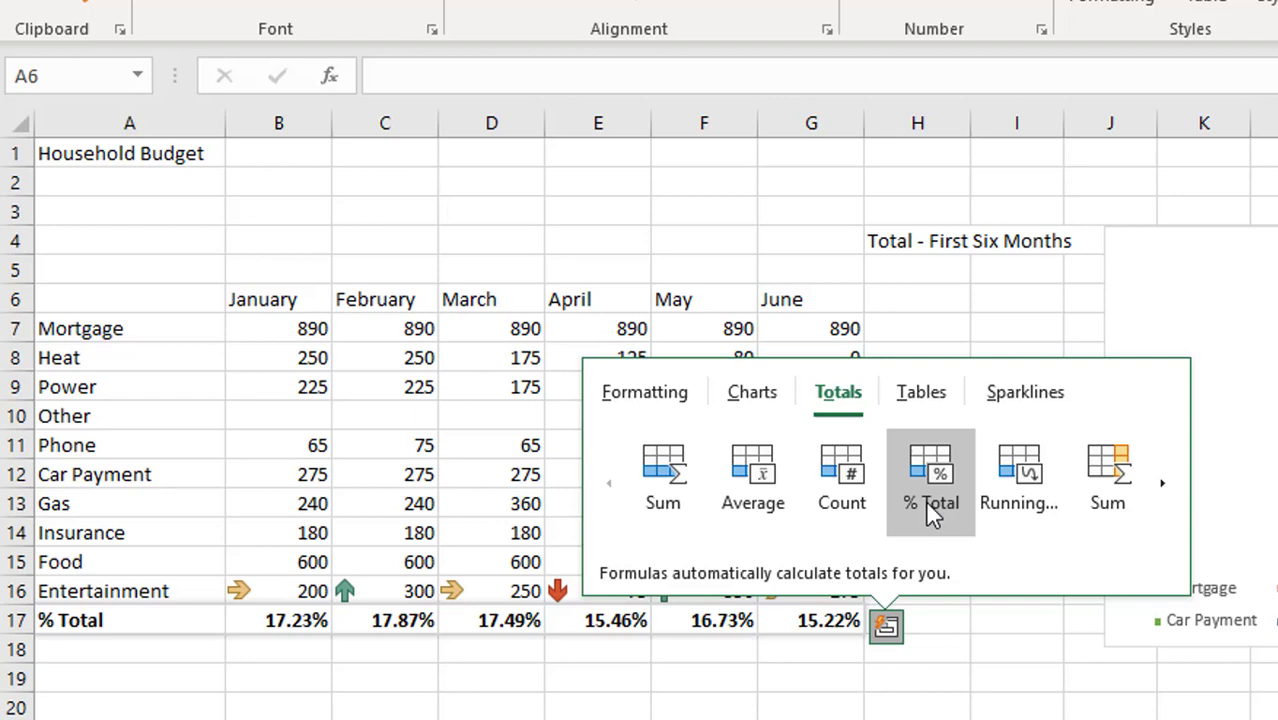
left_click(663, 500)
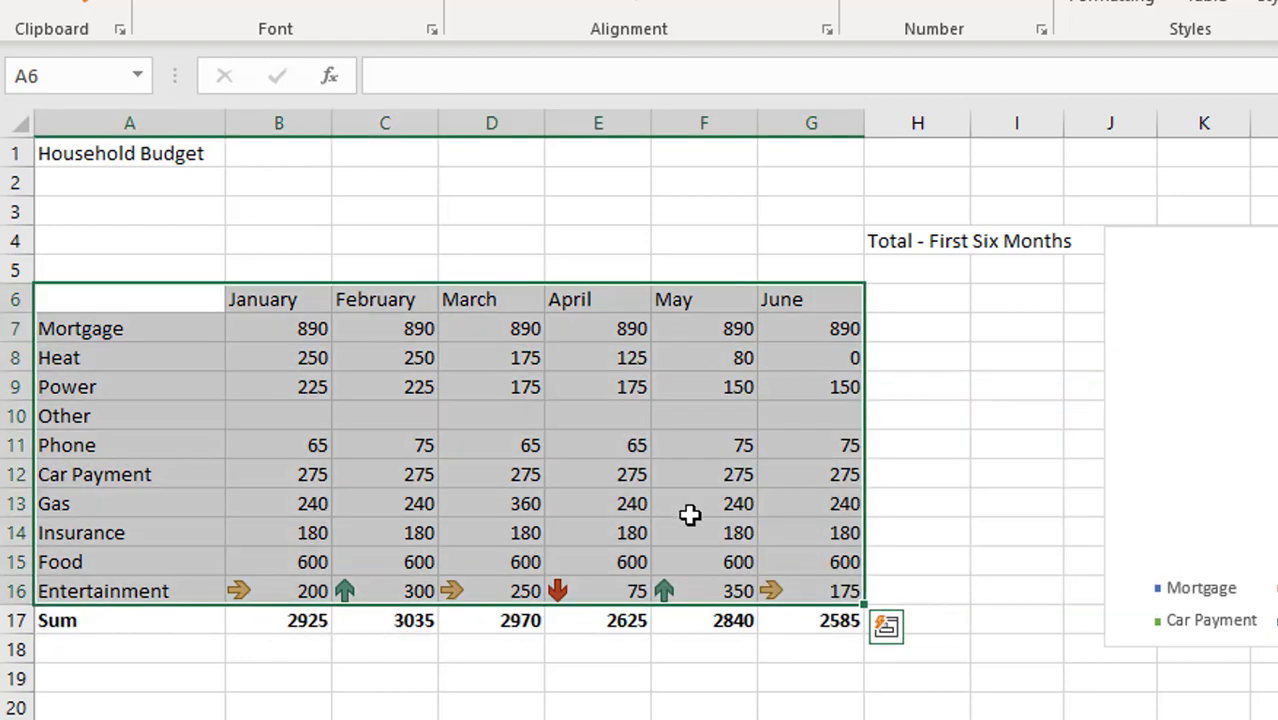
- Add a Sum column in column H with Quick Analysis to total each budget category across the months
left_click(893, 632)
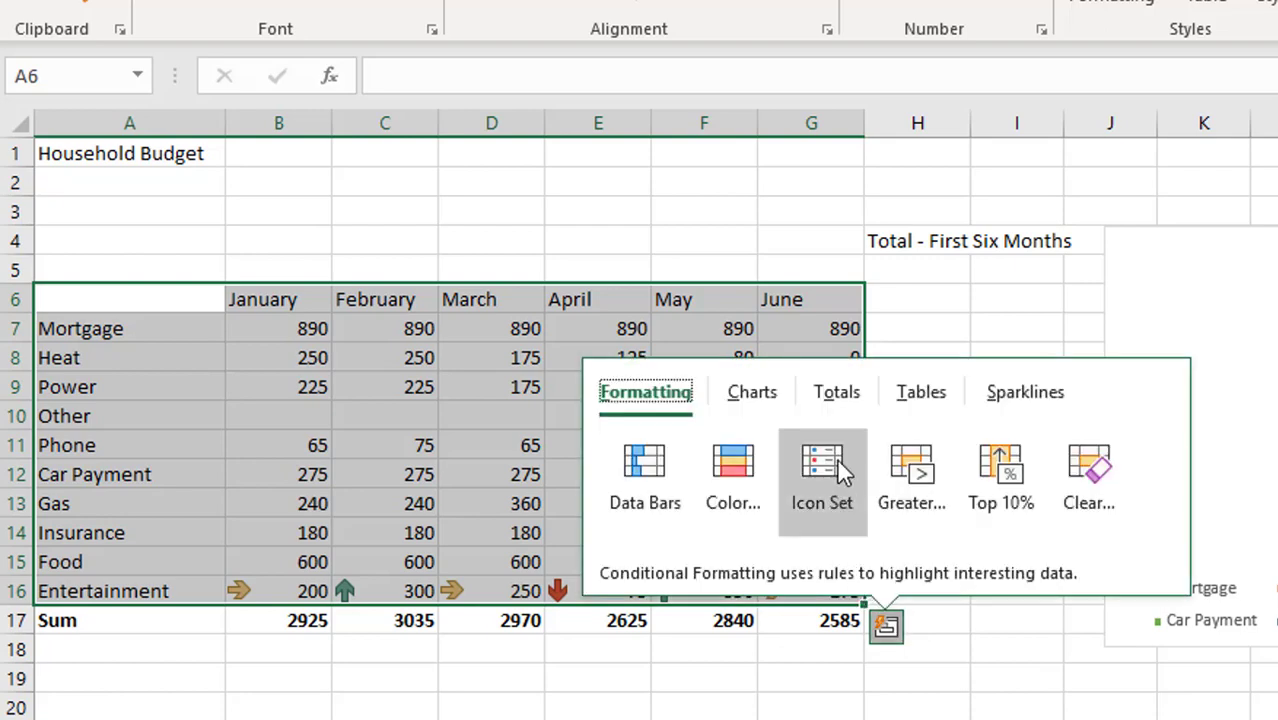
left_click(840, 398)
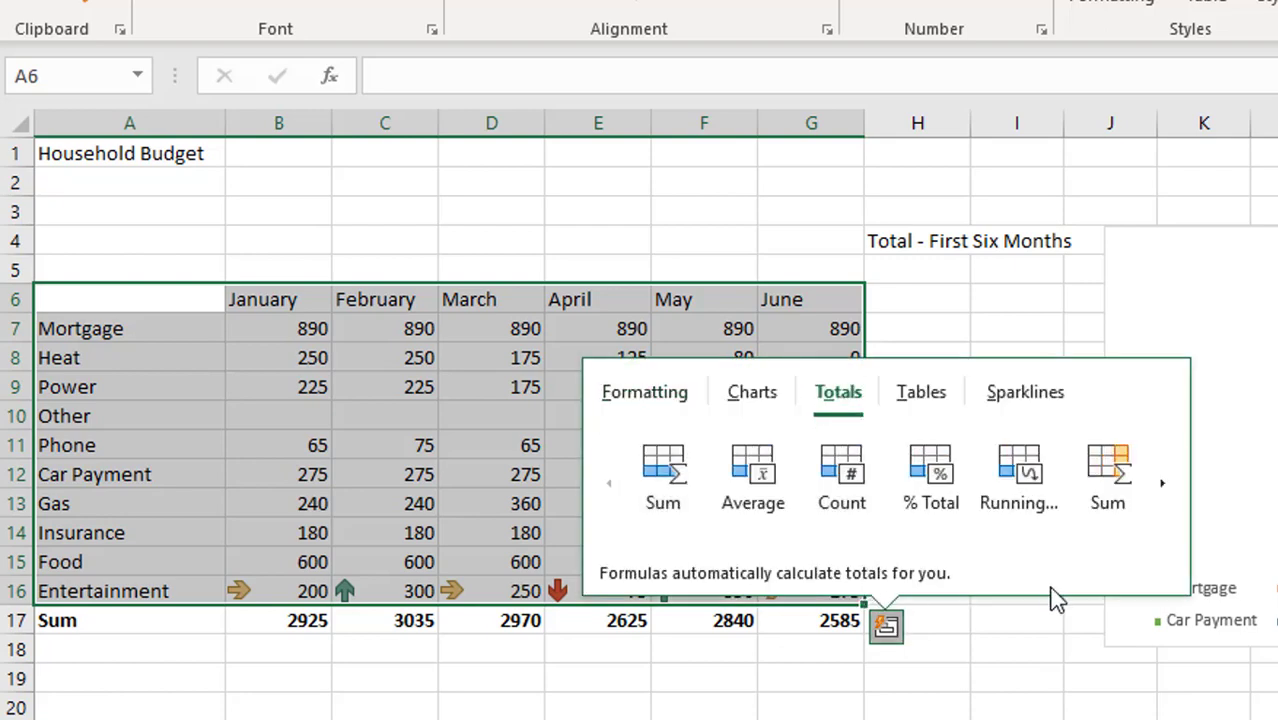
left_click(1163, 485)
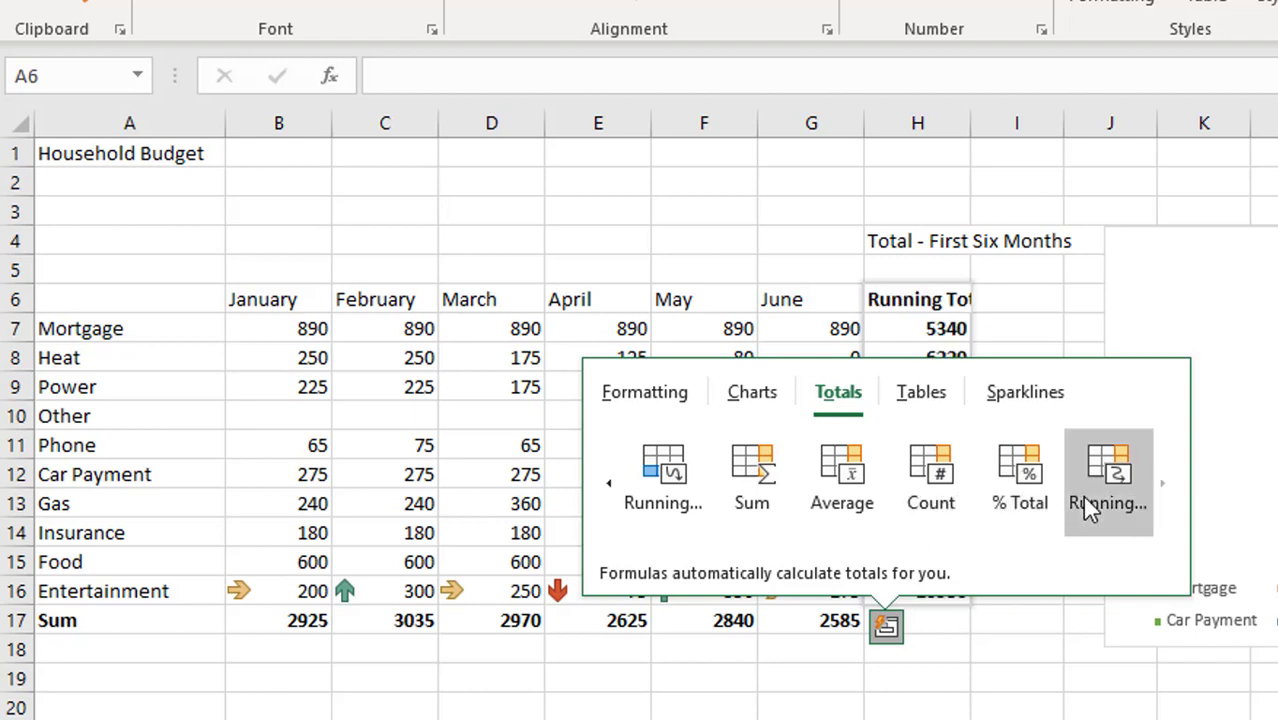
left_click(758, 472)
- Rename the Sum labels in A17 and H6 as Total
left_click(87, 621)
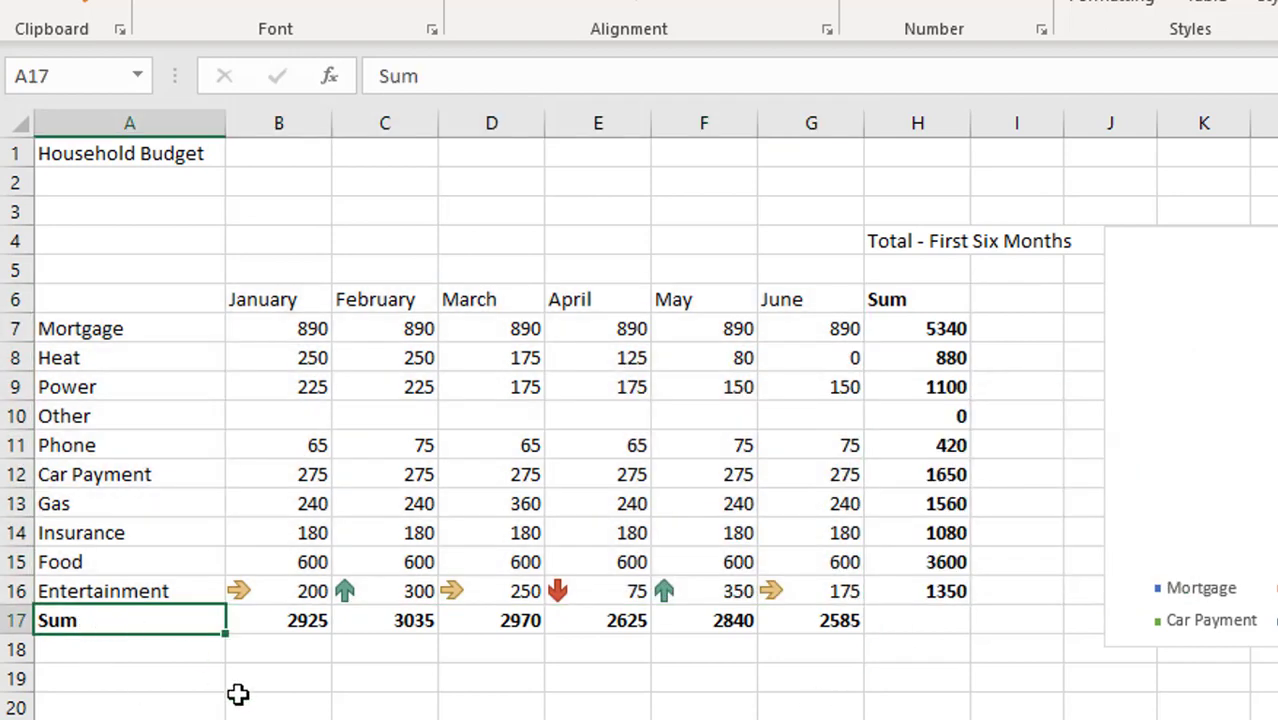
type("Total")
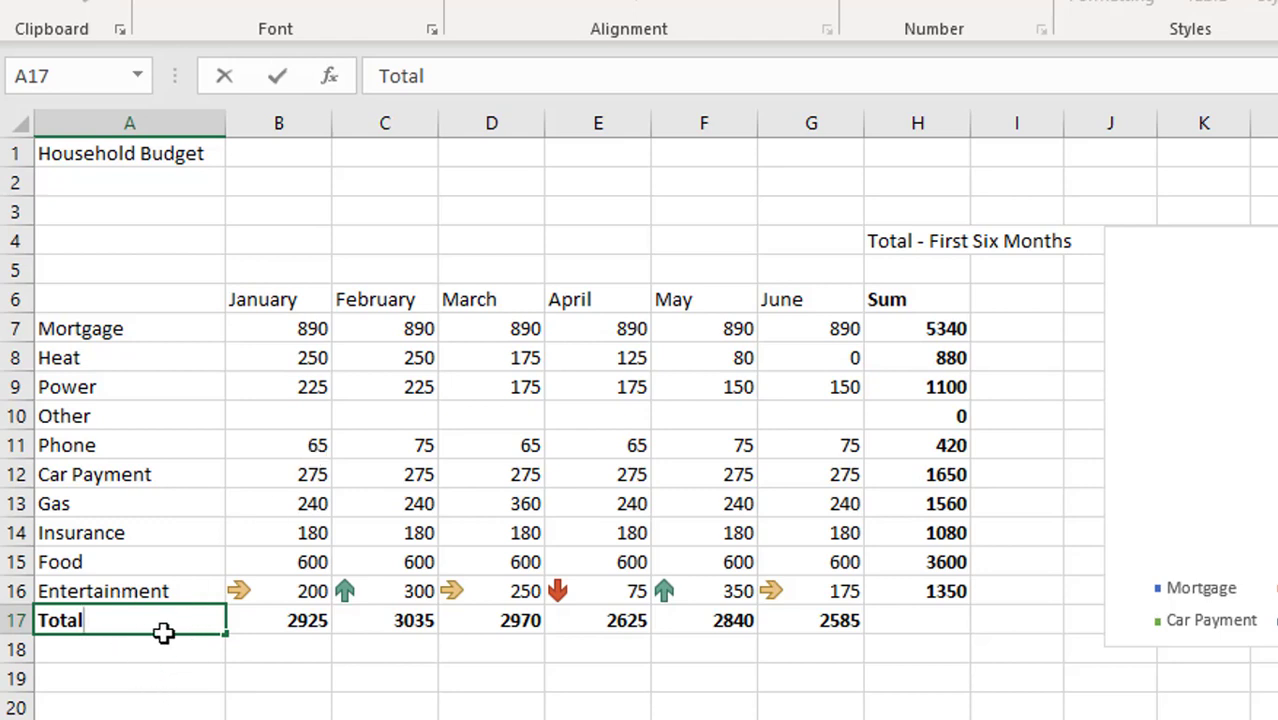
left_click(902, 301)
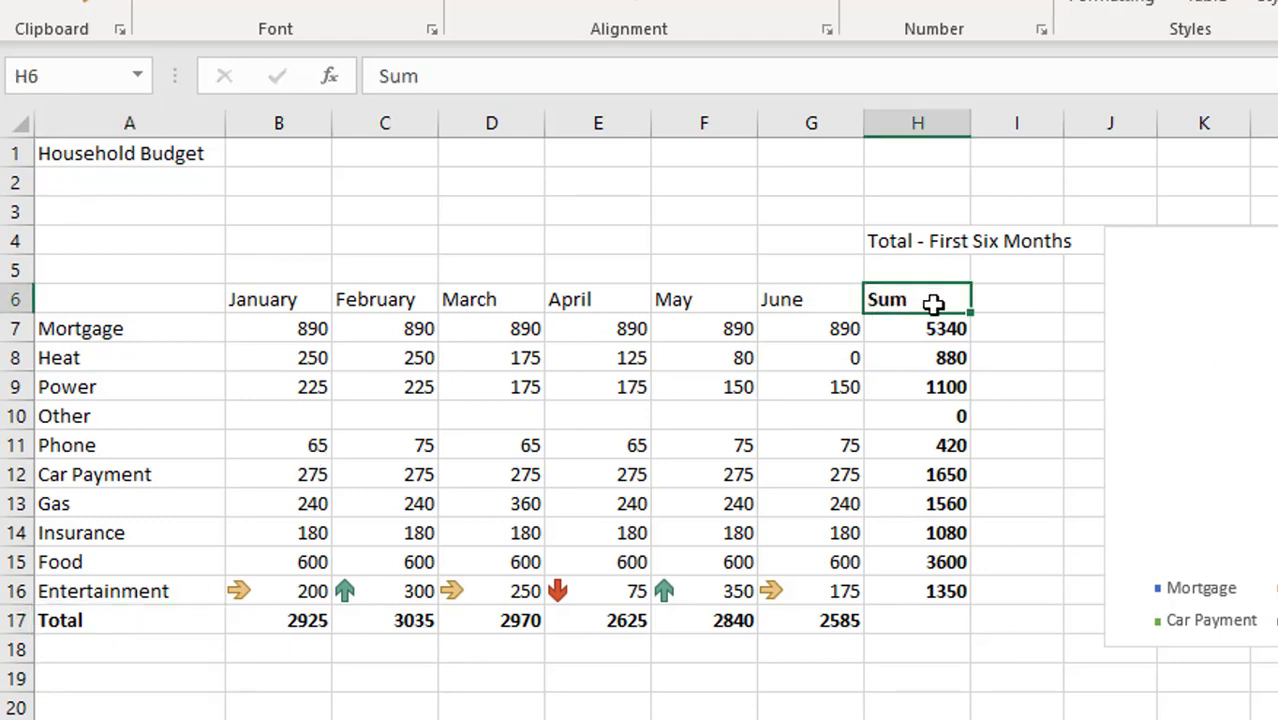
type("Total")
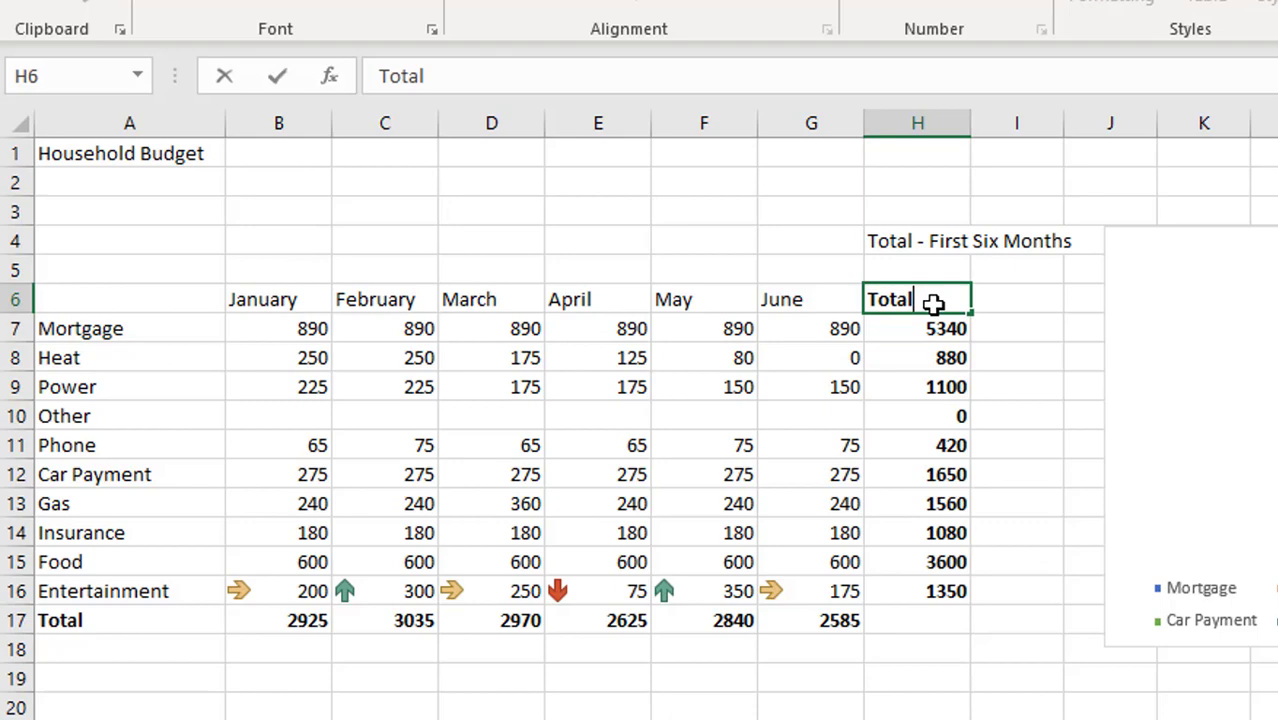
key("Return")
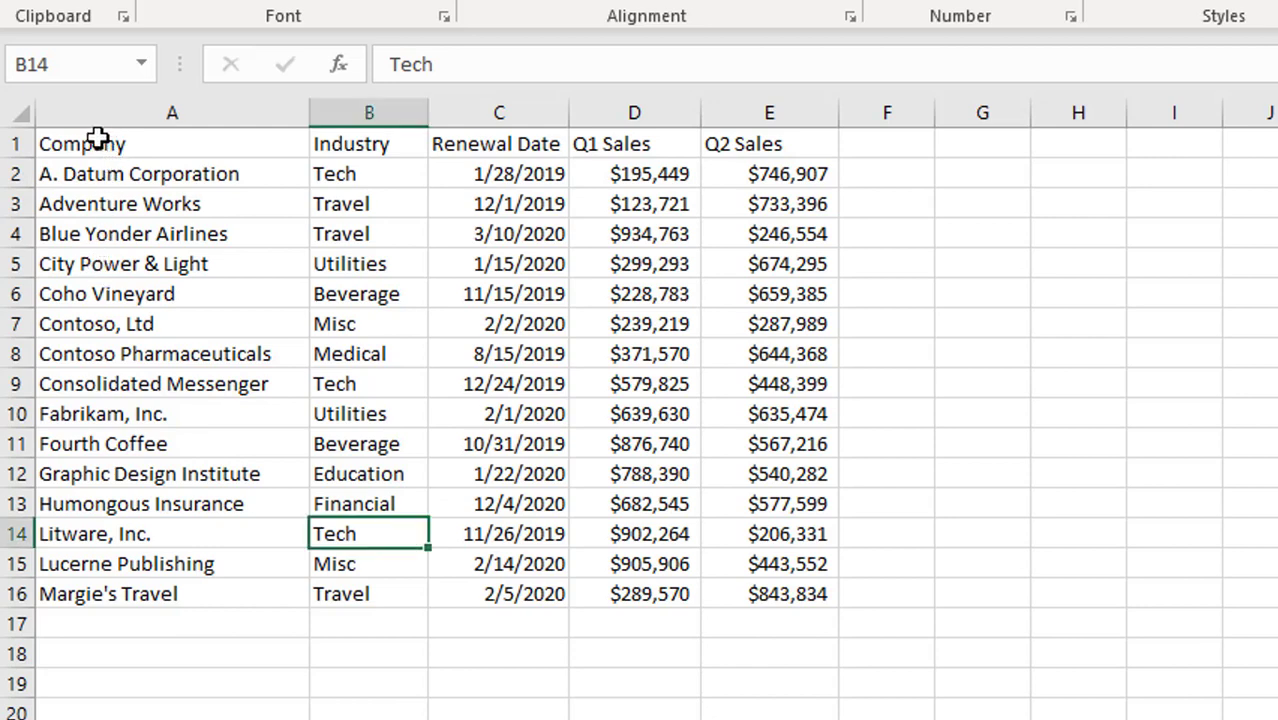
- Convert the company sales range A1:E16 into a table using Quick Analysis
left_click_drag(80, 140, 813, 600)
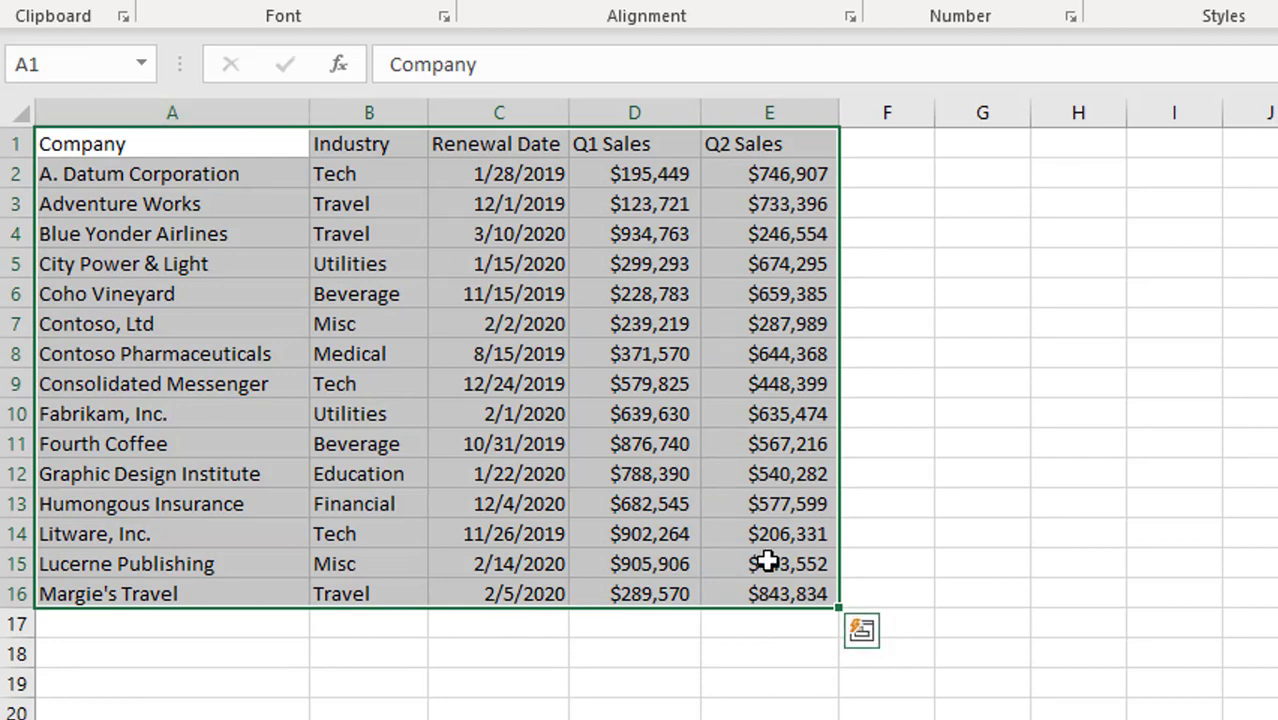
left_click(864, 636)
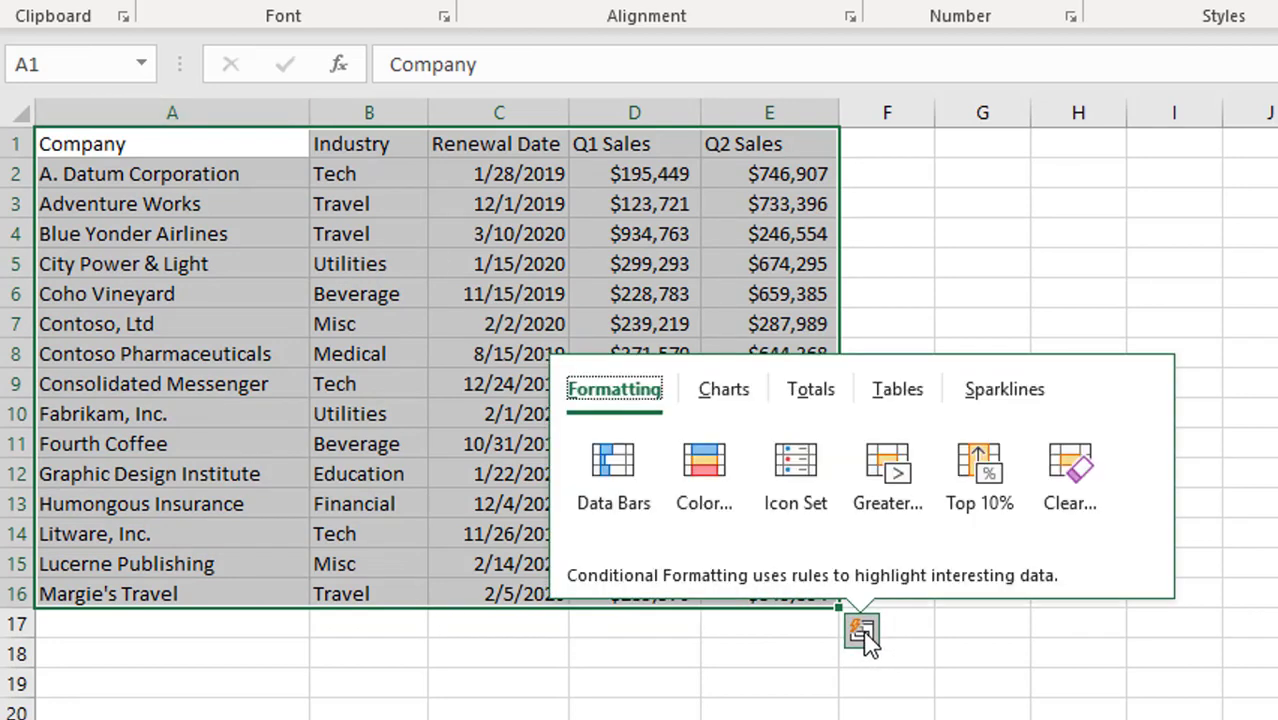
left_click(896, 395)
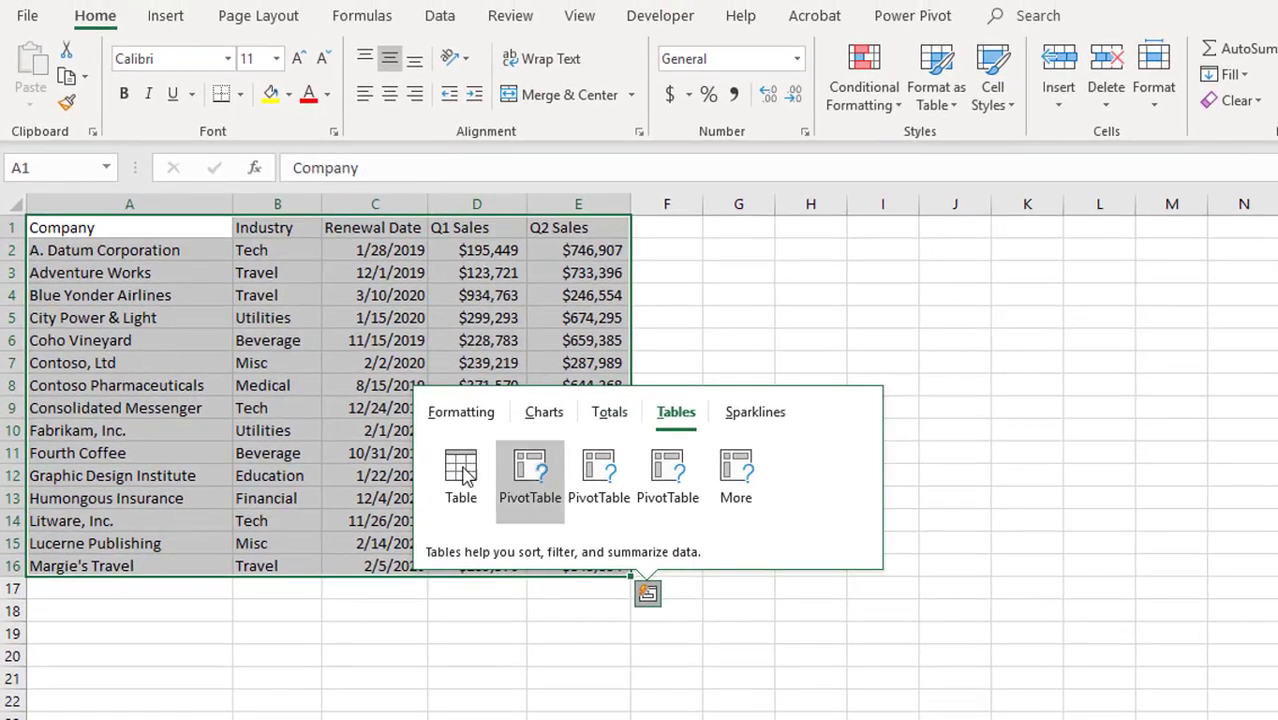
mouse_move(461, 487)
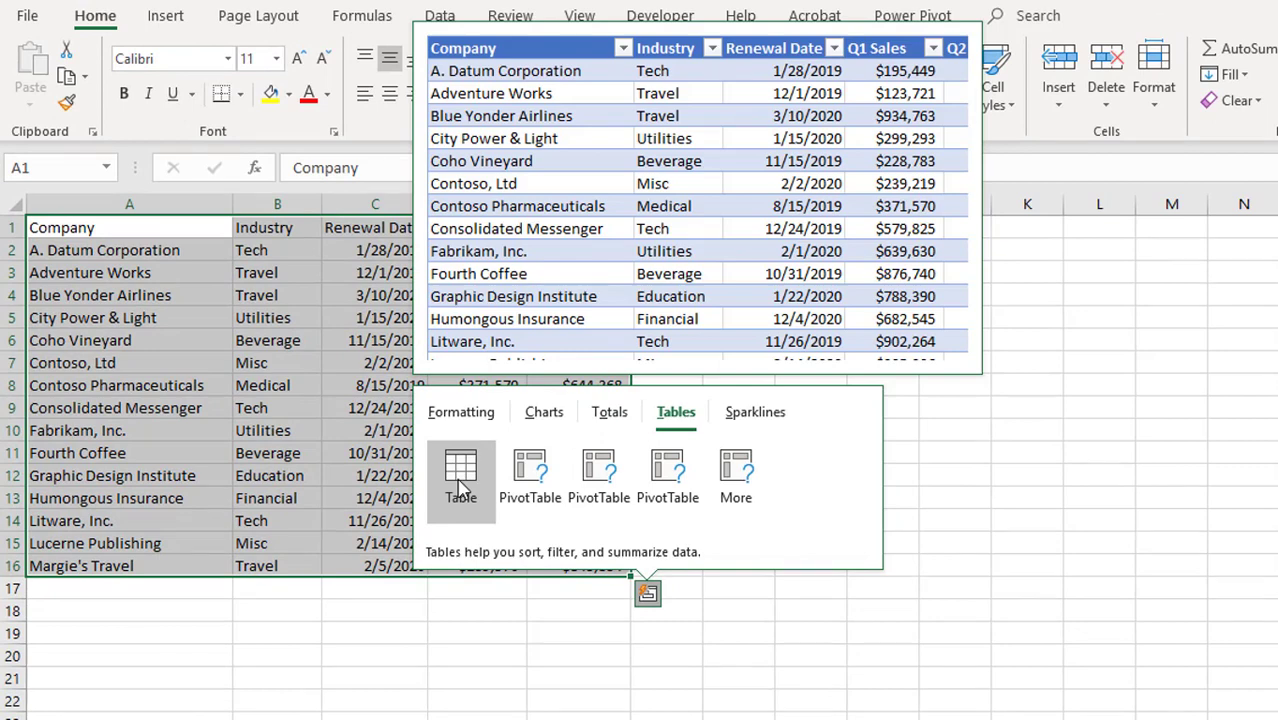
left_click(461, 487)
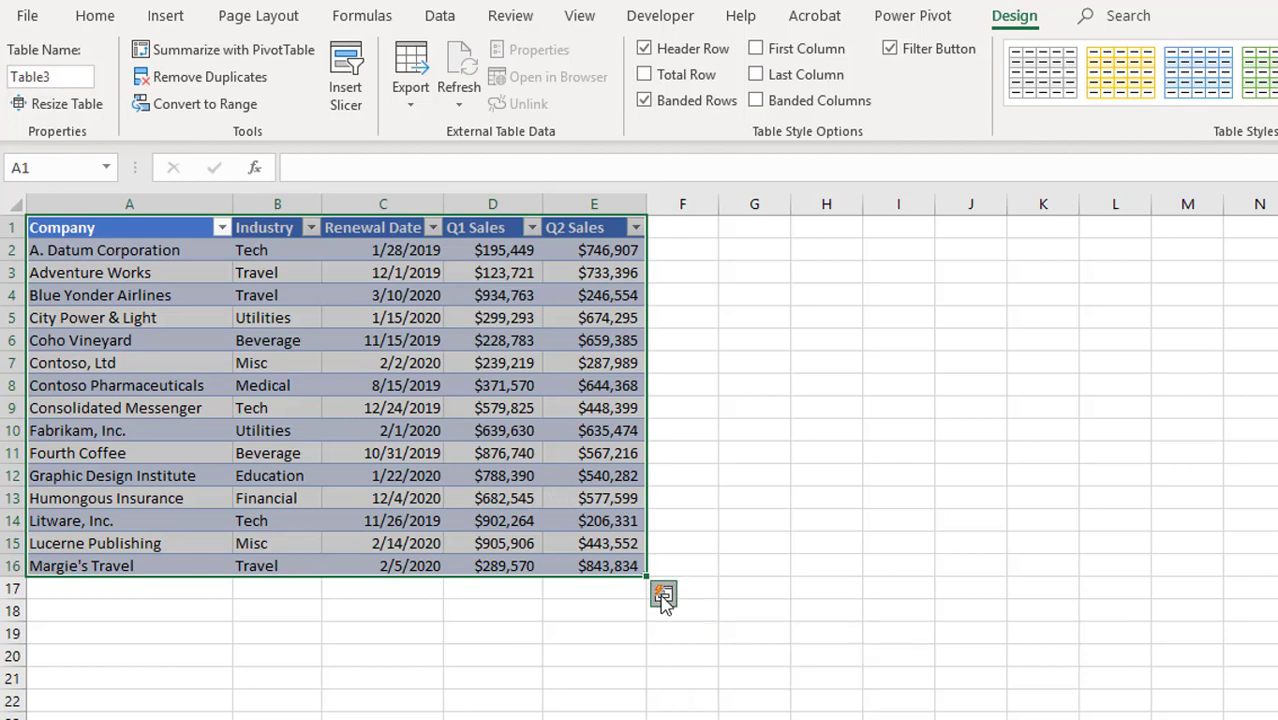
- Preview the suggested PivotTables for the company table and create the one showing Count of Company by Industry
left_click(663, 597)
left_click(690, 412)
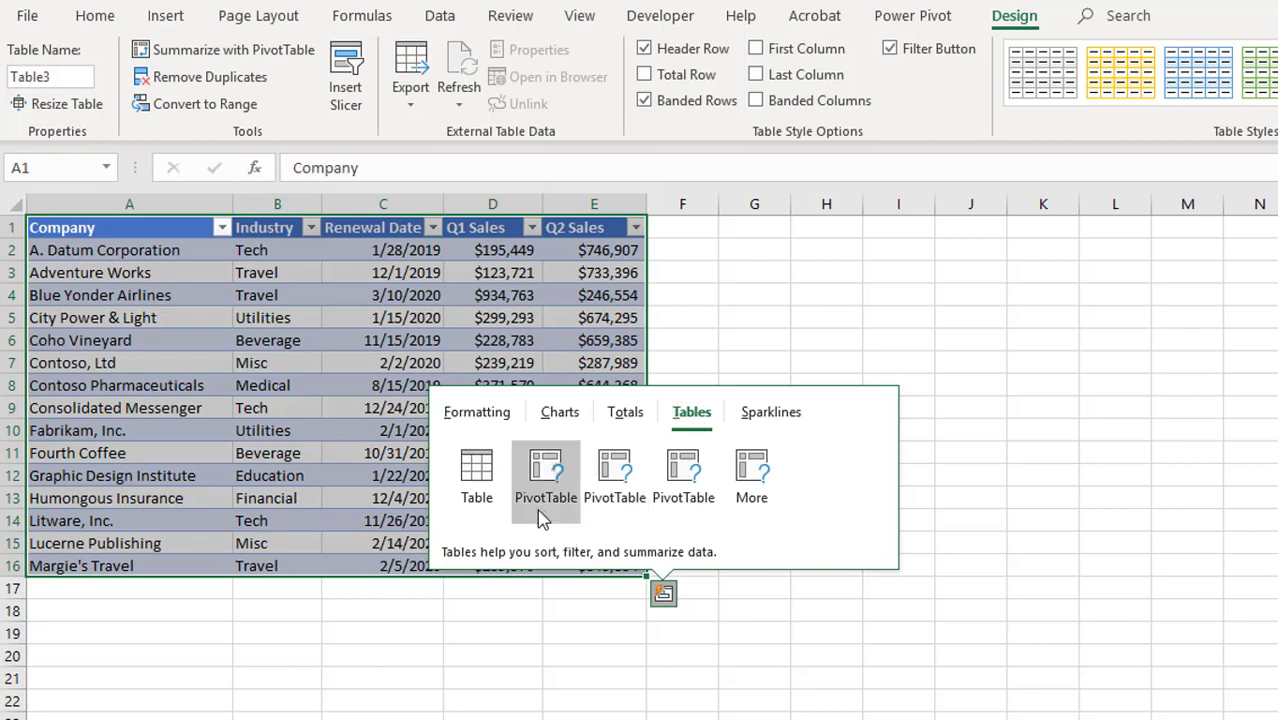
mouse_move(545, 510)
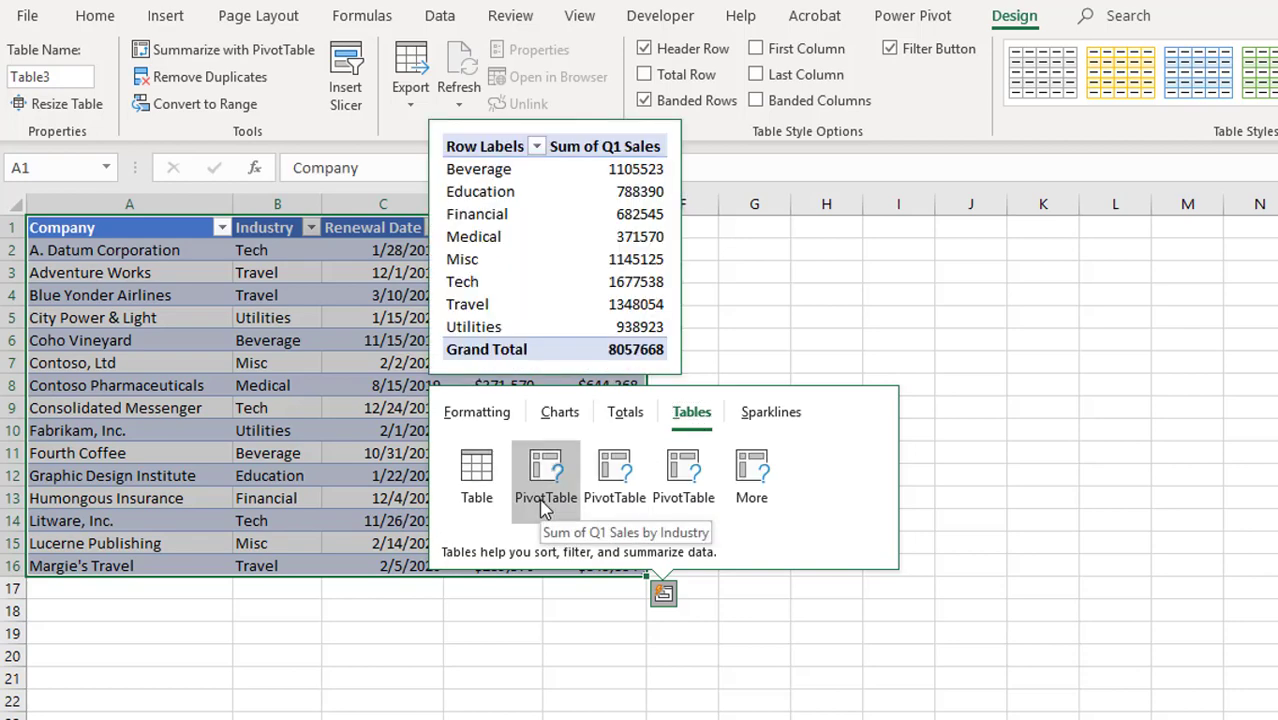
mouse_move(620, 505)
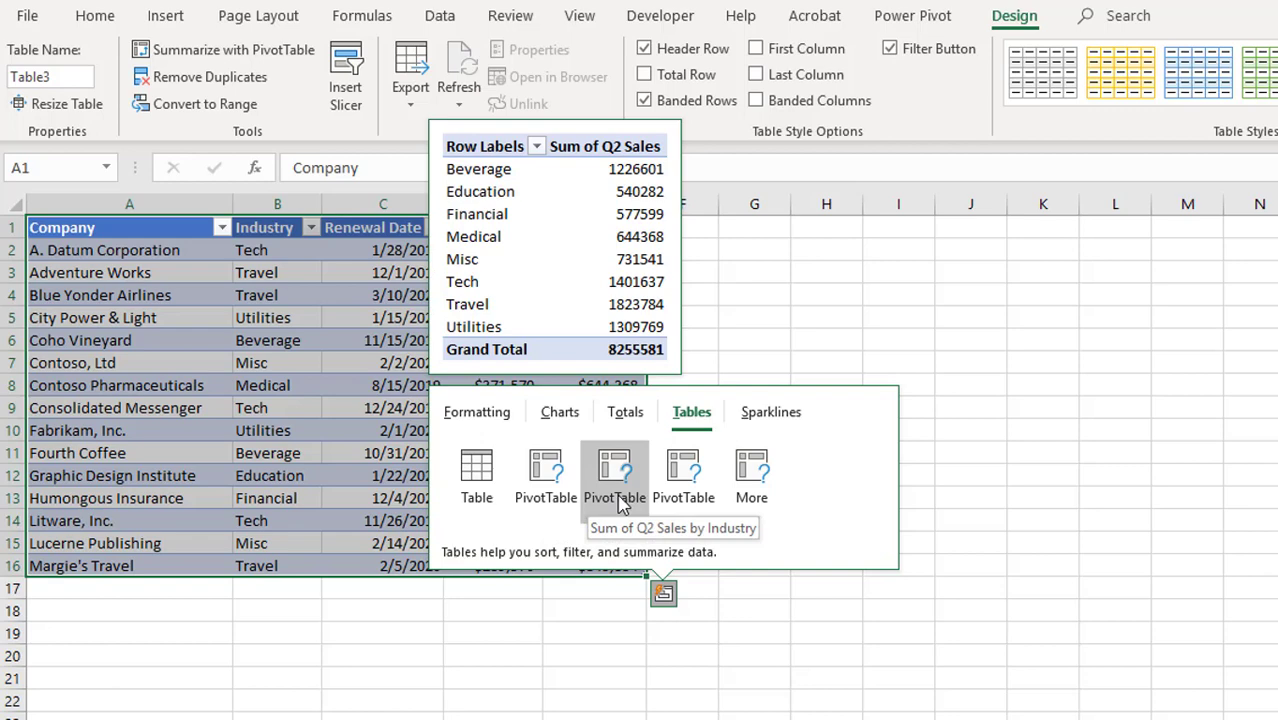
mouse_move(690, 503)
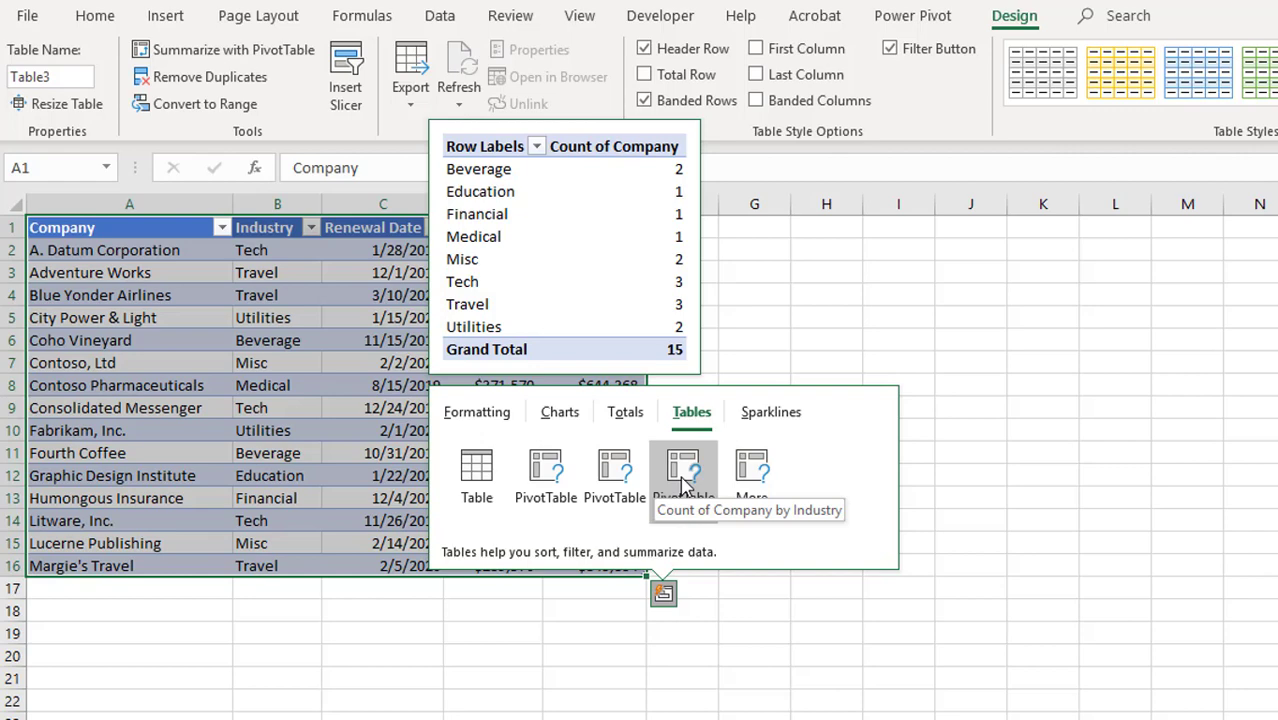
left_click(683, 485)
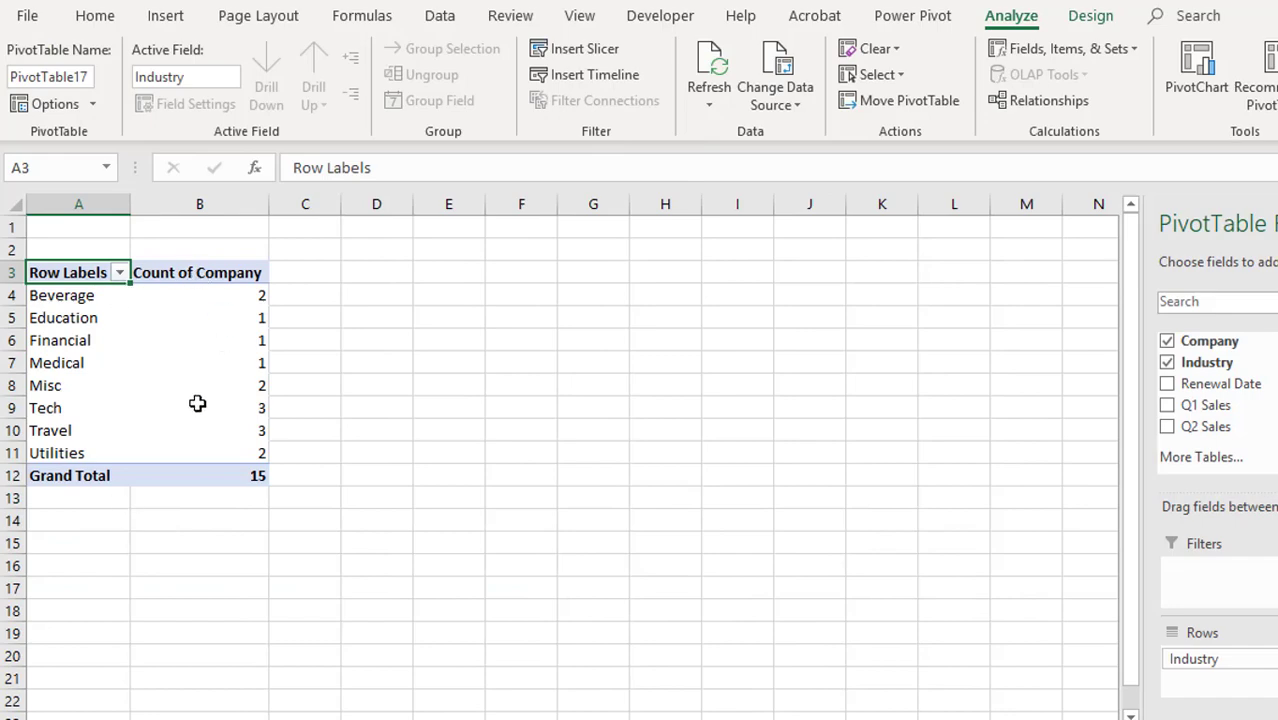
mouse_move(197, 402)
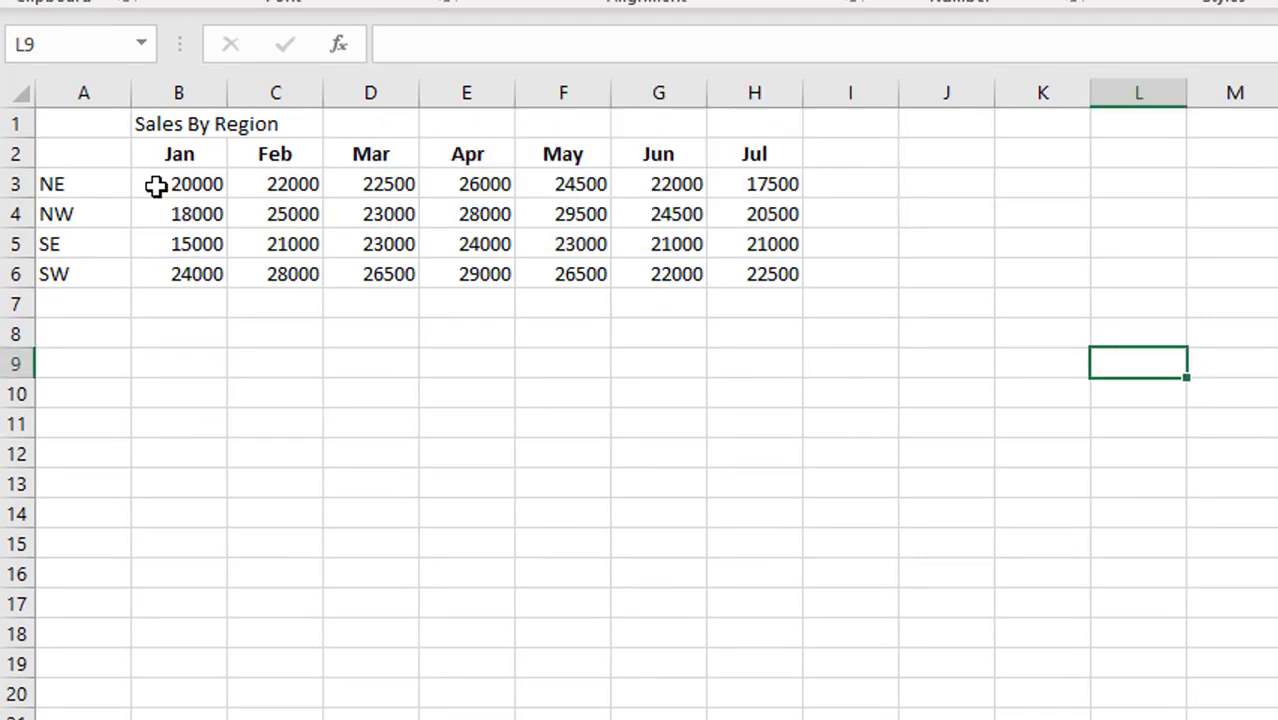
- Add Line sparklines in column I for the regional sales in B3:H6 using Quick Analysis
left_click_drag(156, 186, 770, 265)
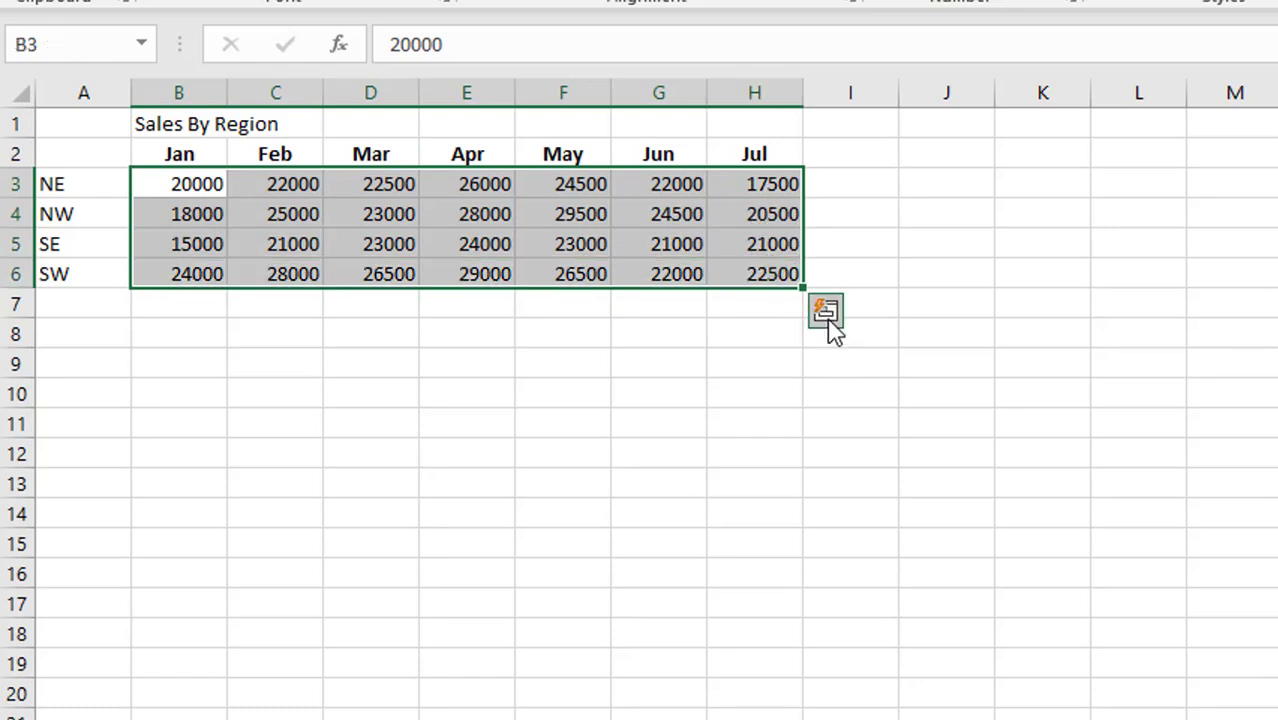
left_click(828, 318)
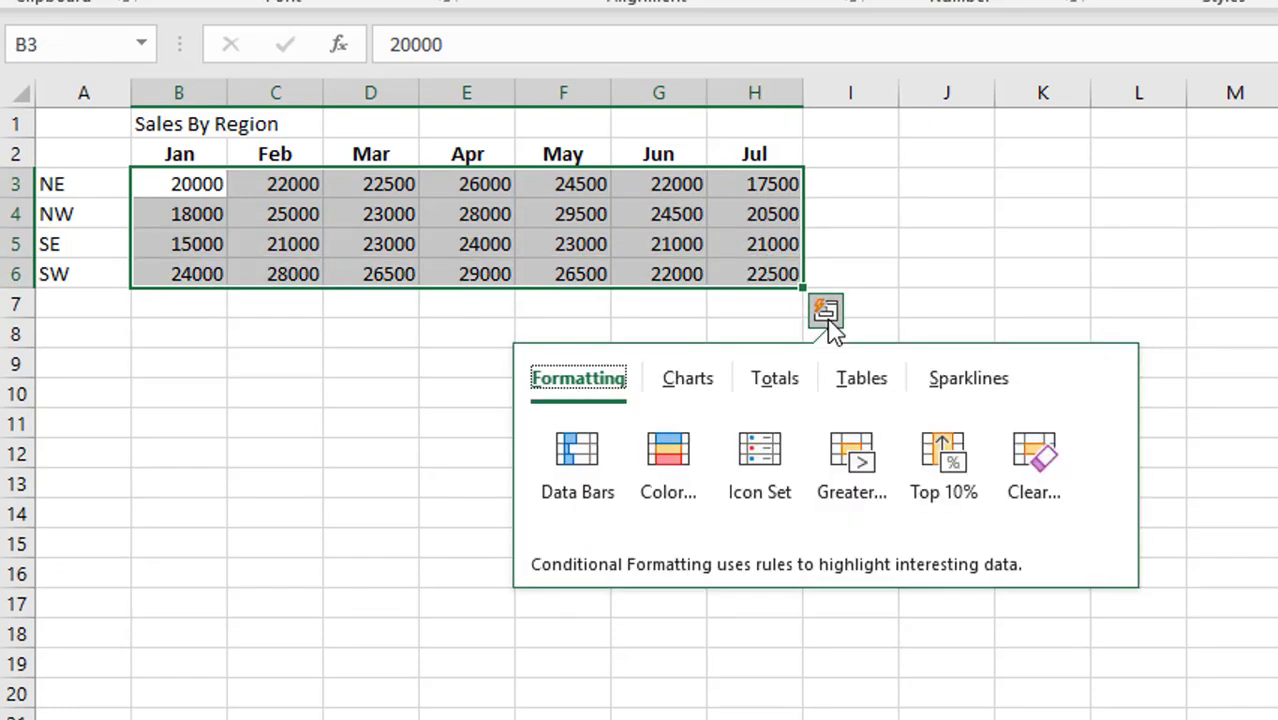
left_click(996, 390)
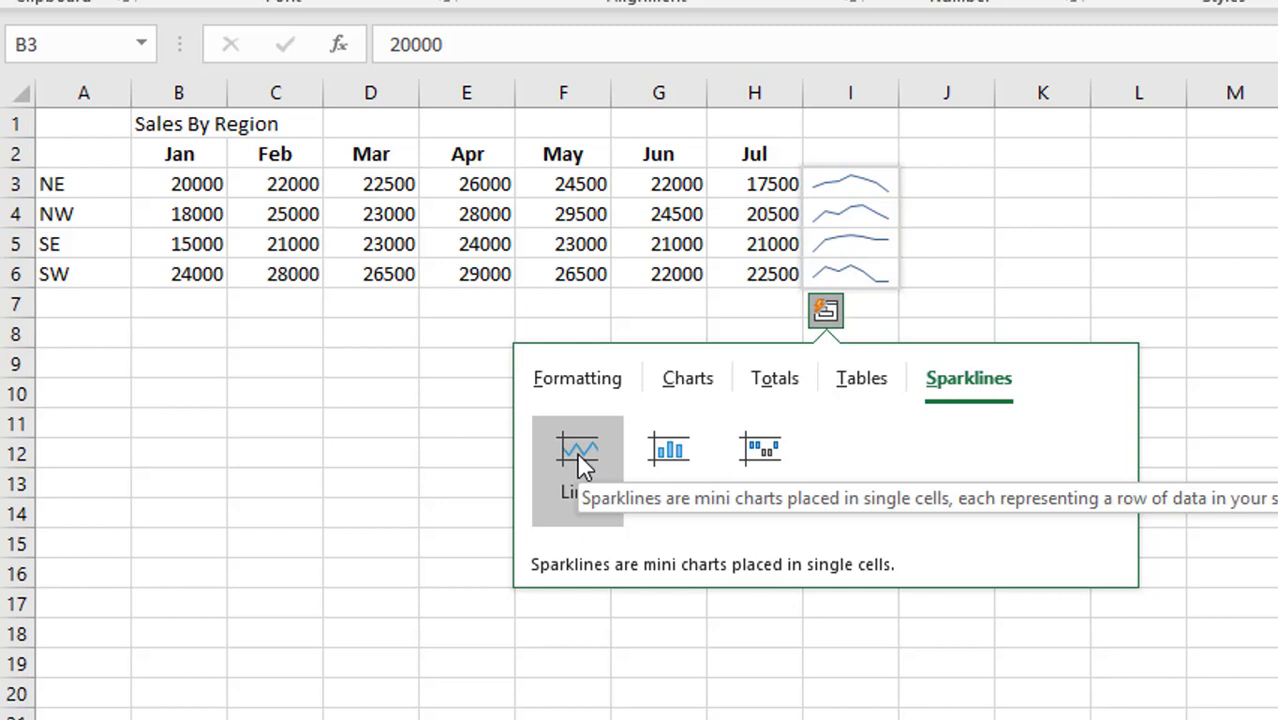
left_click(584, 465)
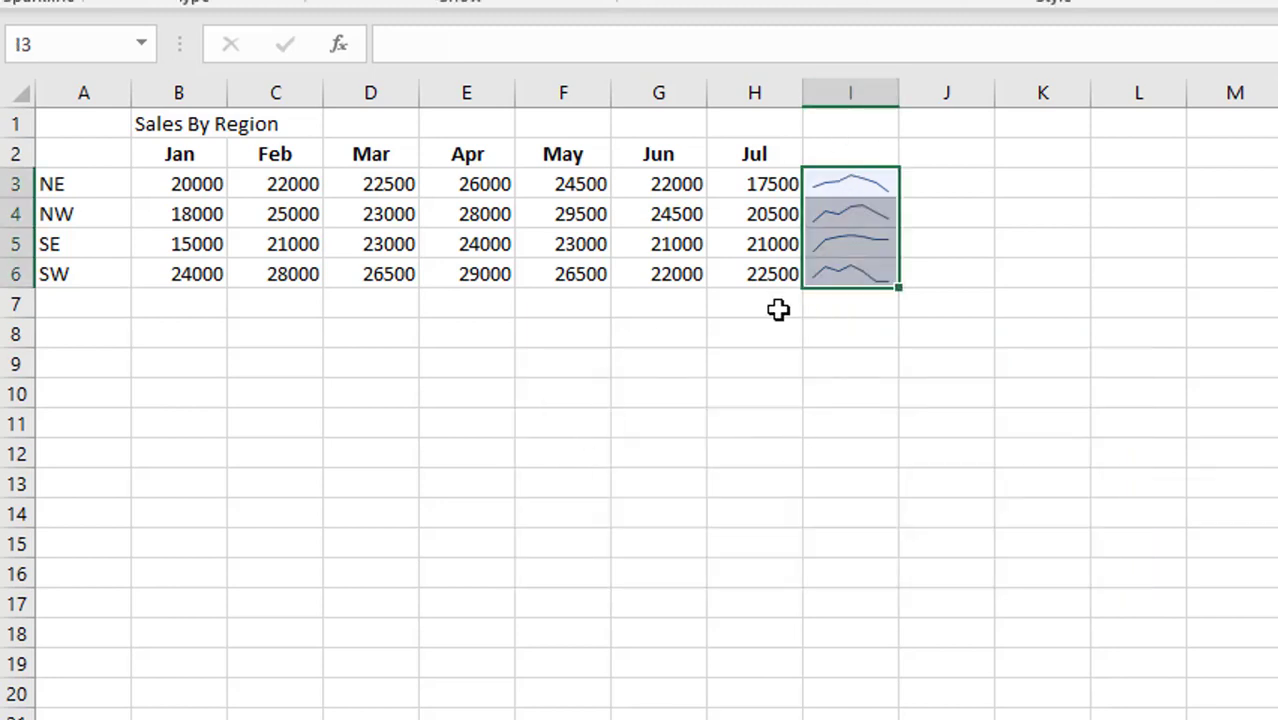